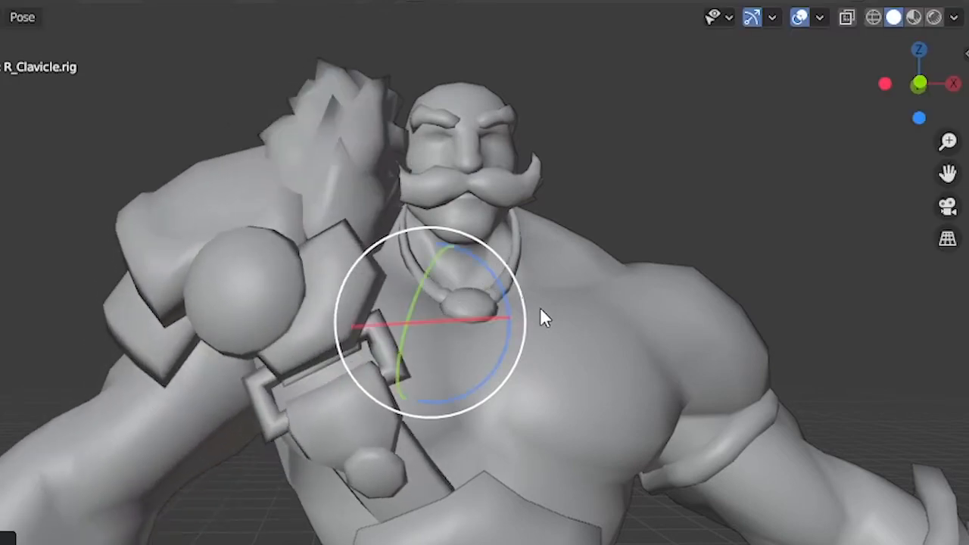
middle_click_drag(570, 305, 614, 287)
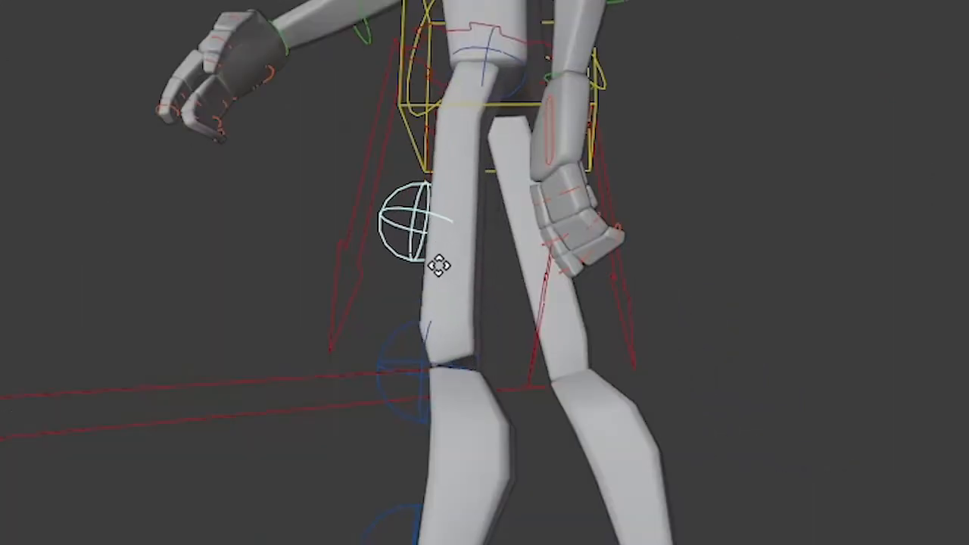
right_click(433, 268)
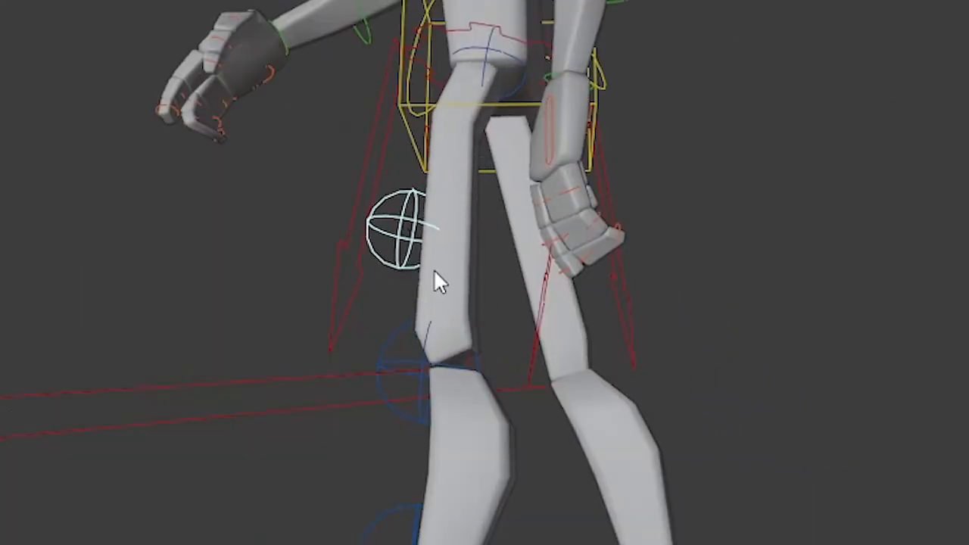
key("shift+alt+z")
key("g")
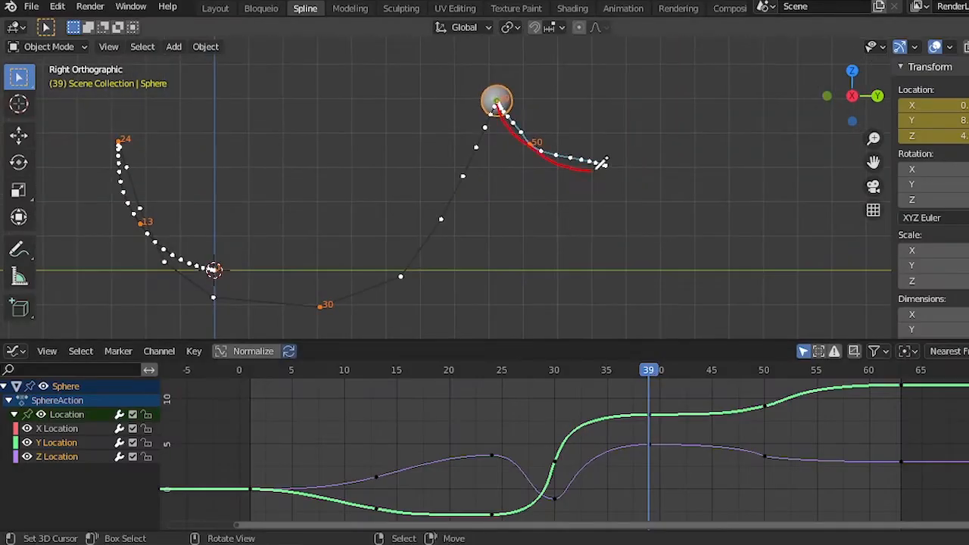
middle_click_drag(682, 437, 712, 459, "ctrl")
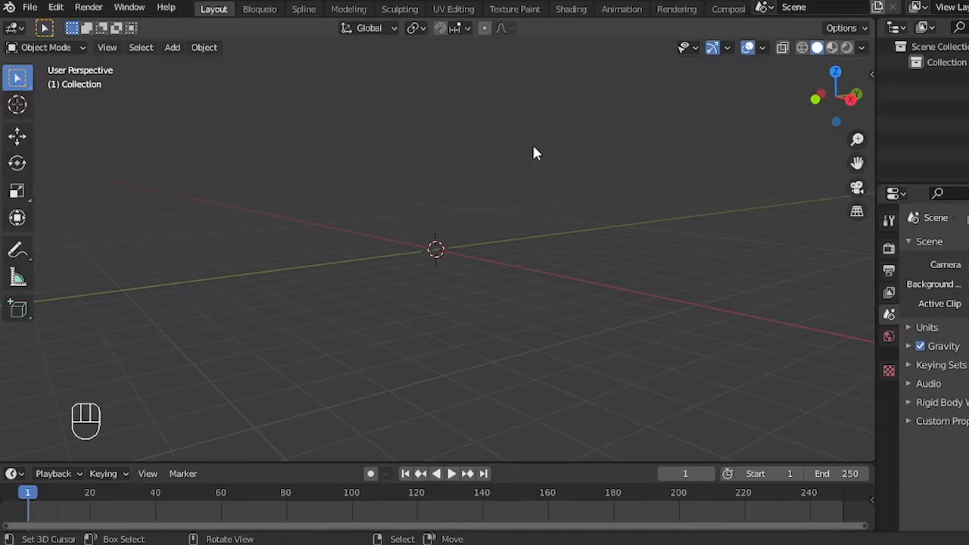
Add a single-bone armature, view it from the front and switch it to Pose Mode.
key("shift+a")
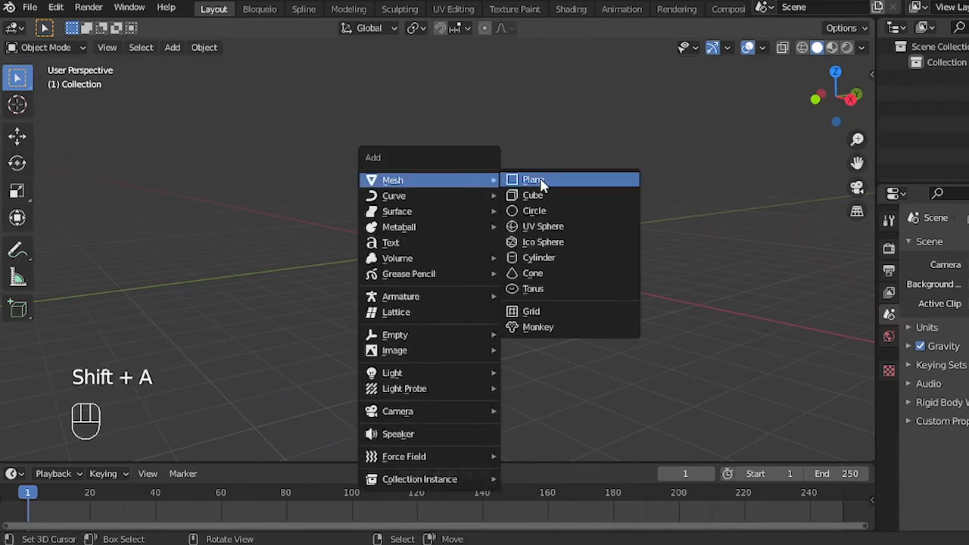
mouse_move(450, 295)
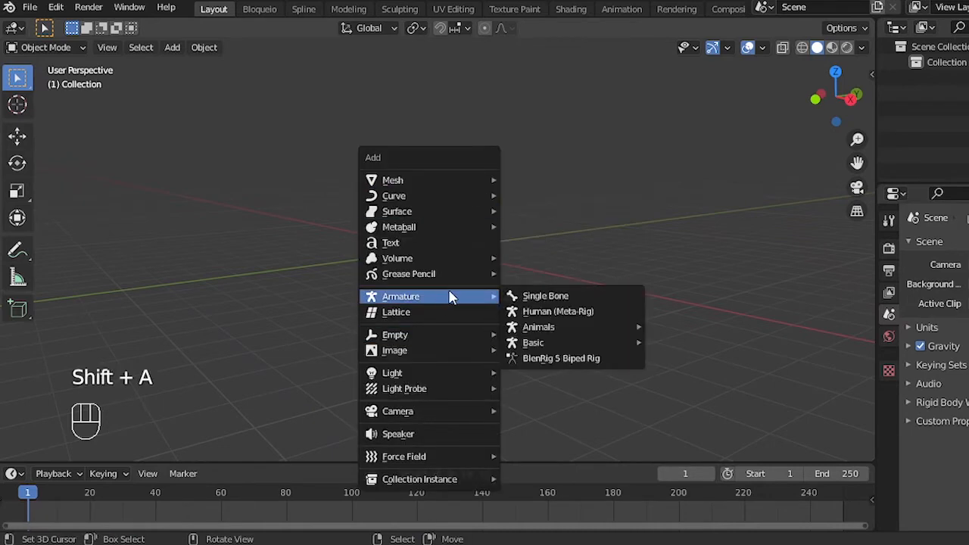
left_click(547, 300)
key("KP_1")
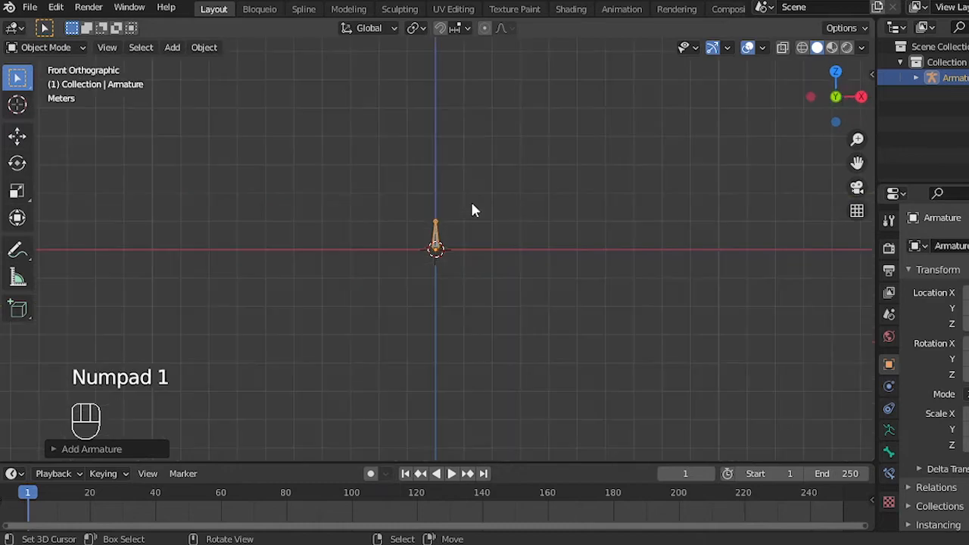
scroll(472, 210, "up", 3)
key("ctrl+Tab")
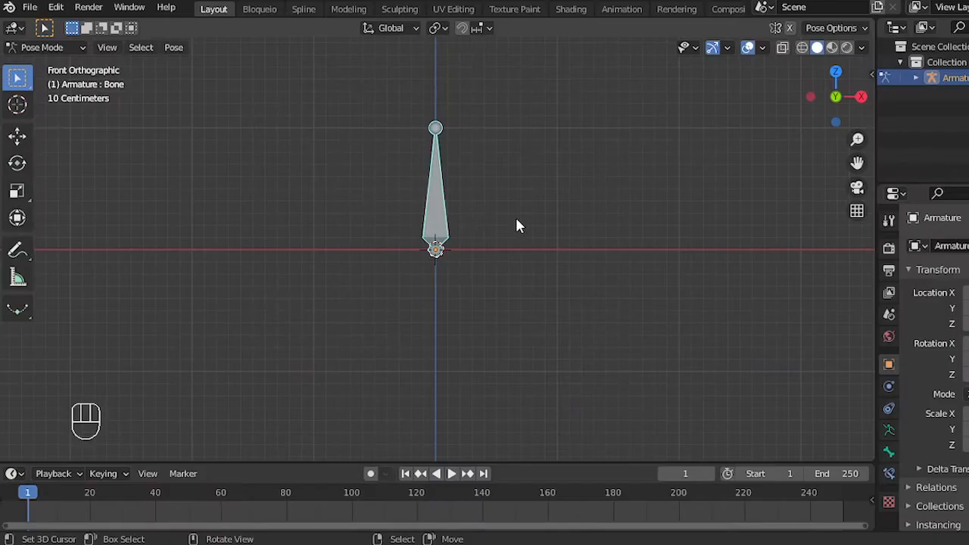
Try rotating the single bone about its base in the front view.
scroll(521, 225, "up", 3)
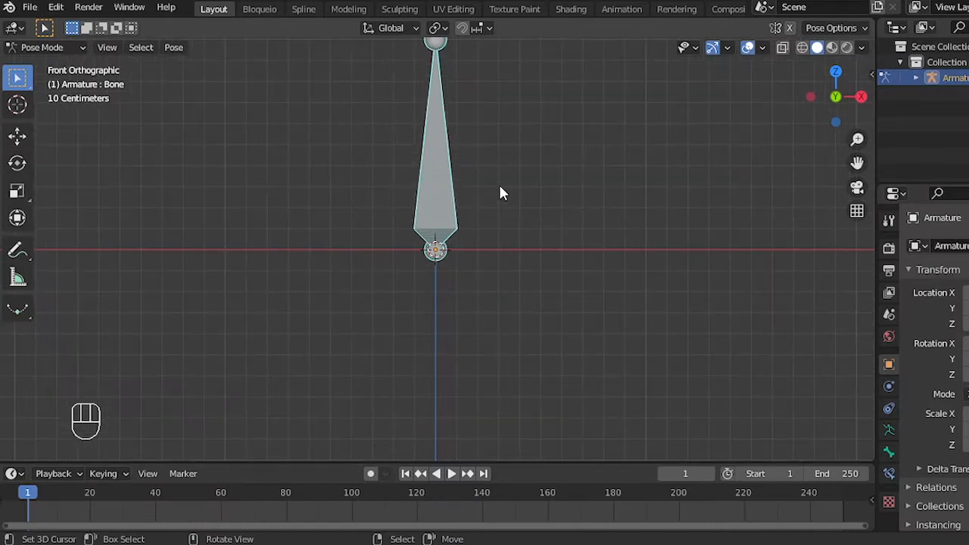
key("r")
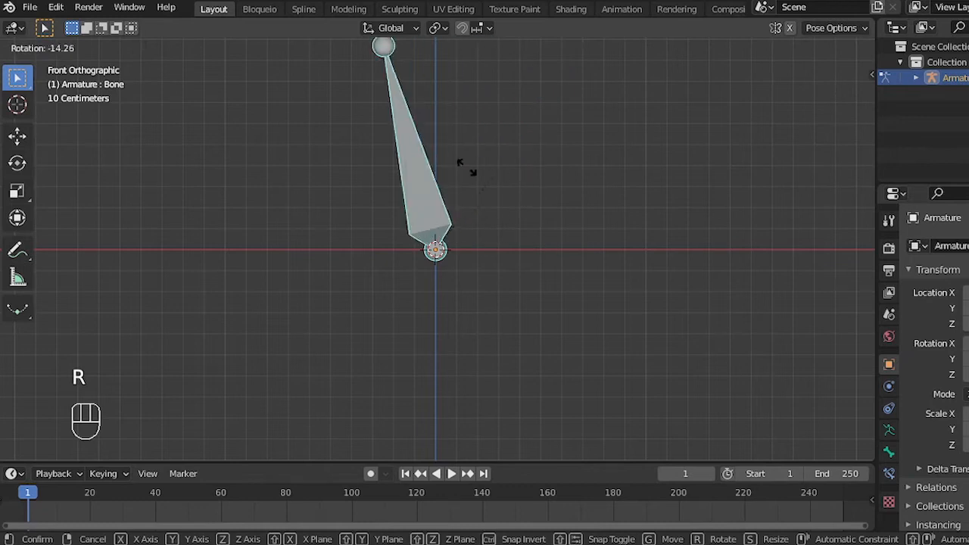
right_click(457, 285)
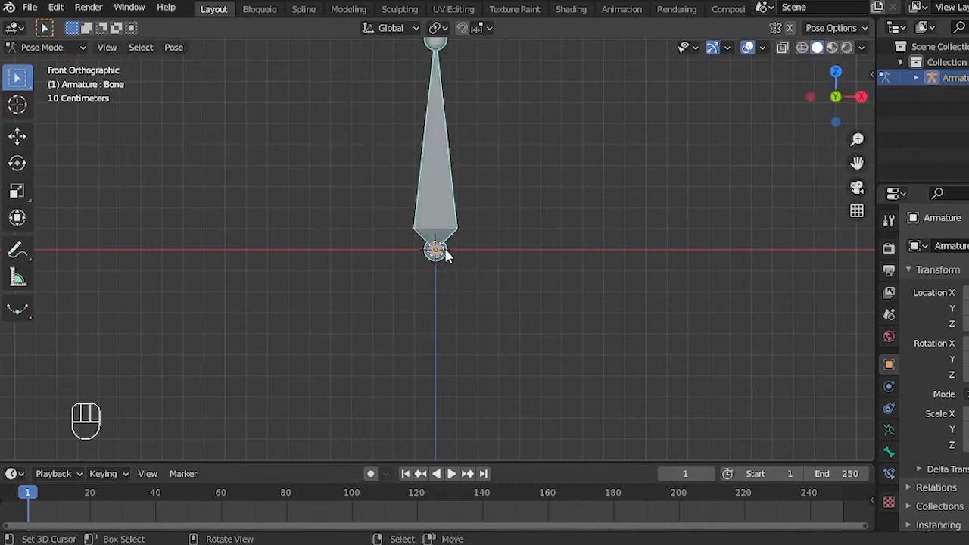
Show the bone's transform values and set its Y location to 0 m.
key("n")
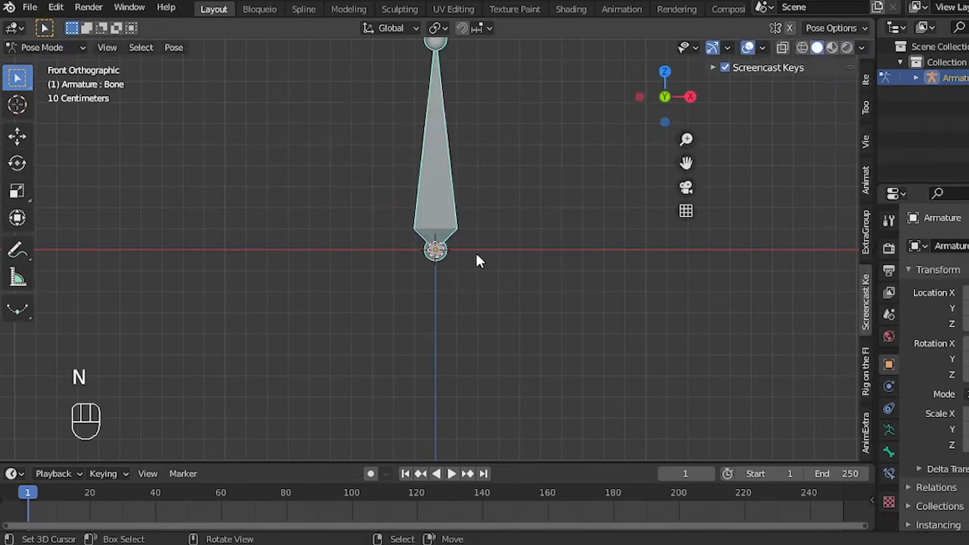
left_click(865, 79)
mouse_move(765, 121)
left_mouse_down()
mouse_move(810, 121)
mouse_move(772, 121)
left_mouse_up()
left_click(765, 122)
type("0")
key("Return")
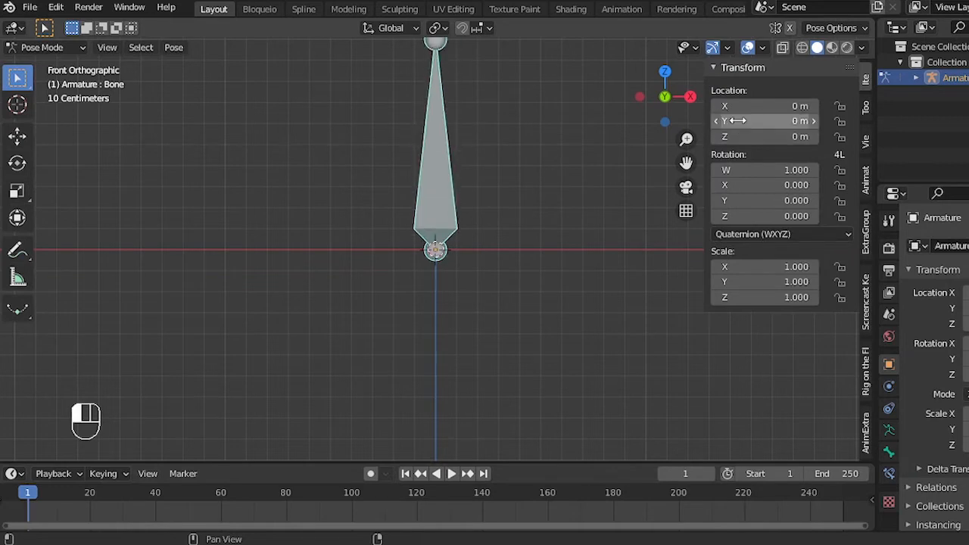
Try rotating the bone once more while its transform values are shown.
middle_click_drag(498, 241, 345, 354, "alt+shift")
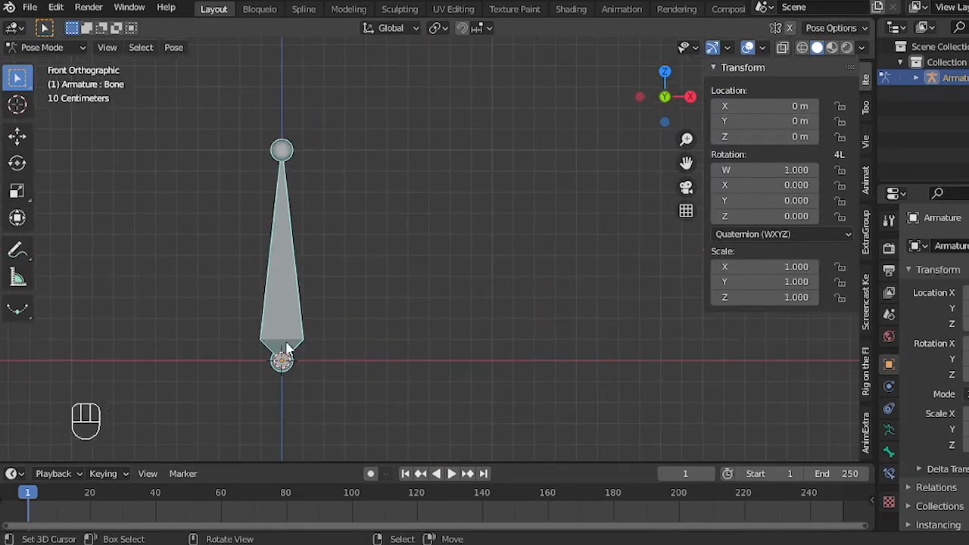
key("r")
right_click(448, 292)
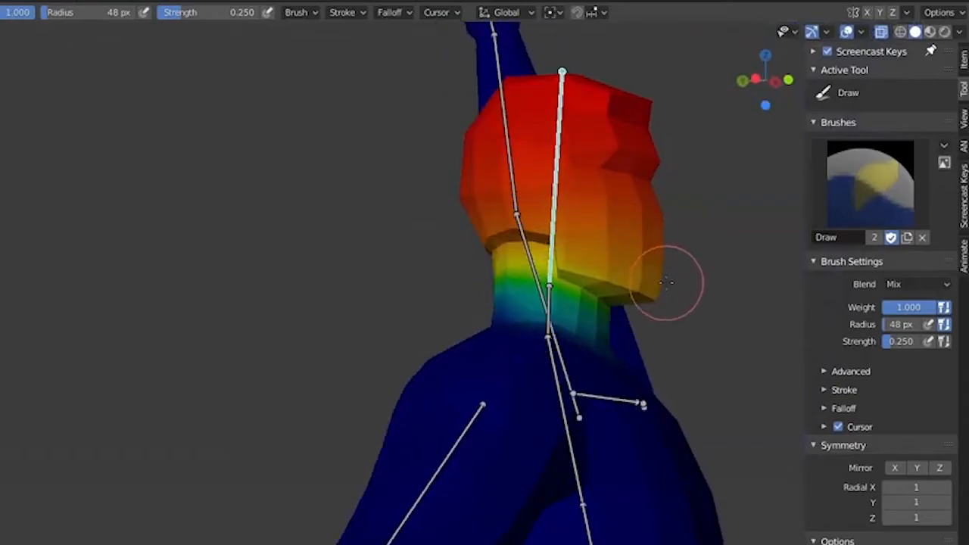
Rotate the head bone backward and paint weight 1.000 at strength 0.538 across the back of the head.
key("r")
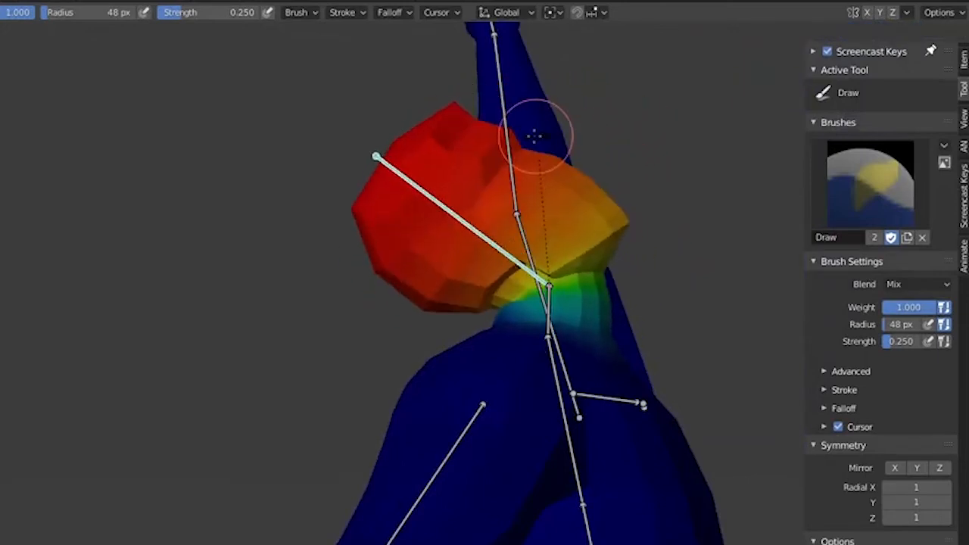
left_click(530, 134)
middle_click_drag(531, 134, 567, 222)
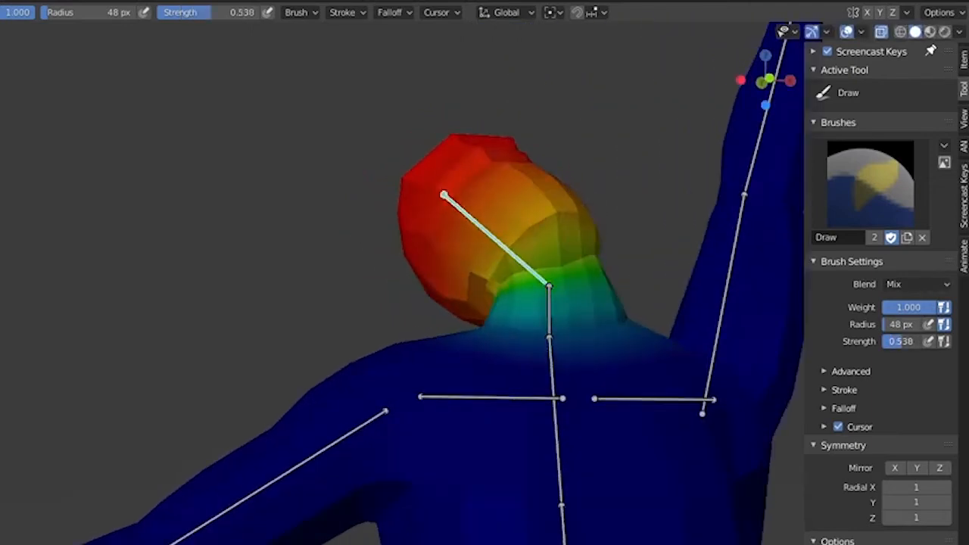
mouse_move(574, 242)
left_mouse_down()
mouse_move(564, 211)
mouse_move(495, 228)
mouse_move(459, 252)
left_mouse_up()
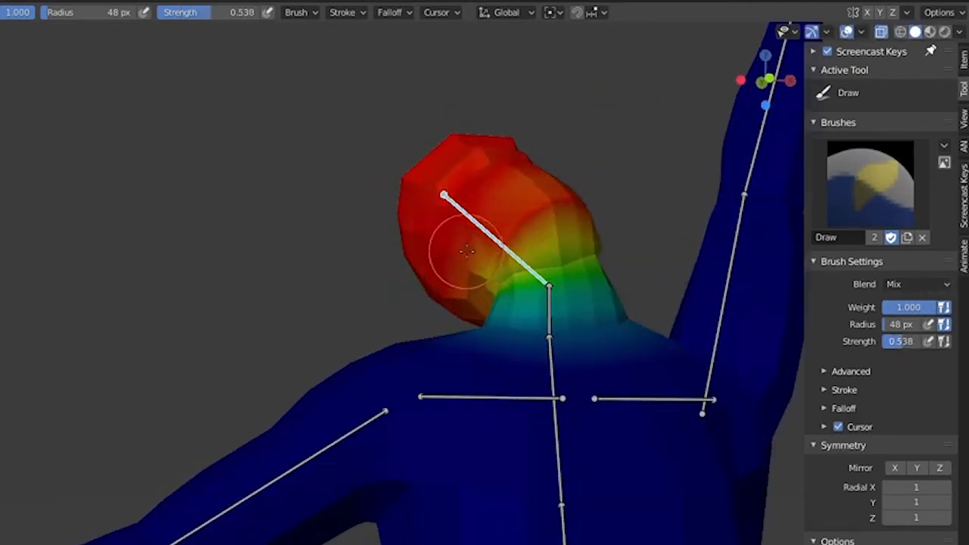
middle_click_drag(457, 250, 502, 209)
mouse_move(489, 249)
middle_mouse_down()
mouse_move(573, 277)
mouse_move(528, 265)
mouse_move(574, 313)
mouse_move(643, 353)
middle_mouse_up()
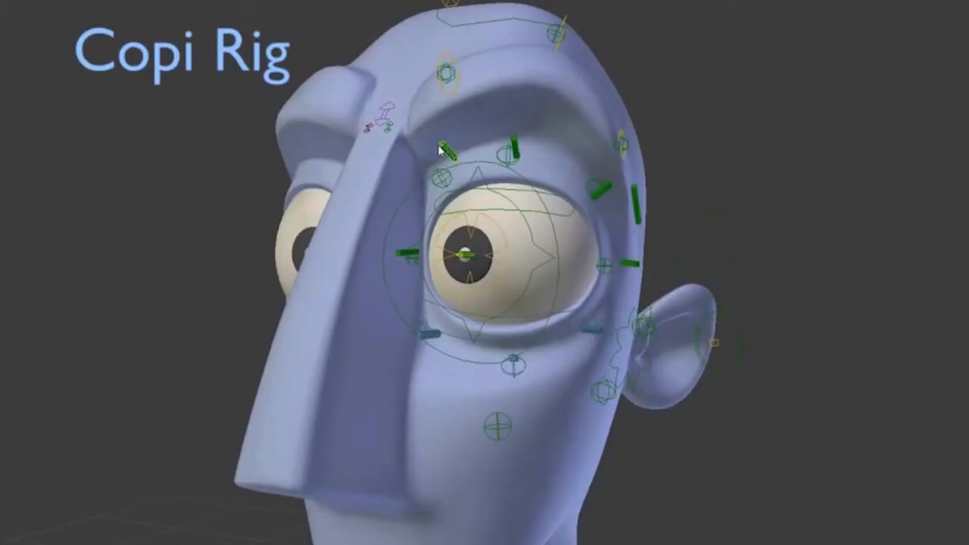
Try scaling and rotating the eye control and moving the upper eyelid controls on the Copi rig.
key("s")
key("s")
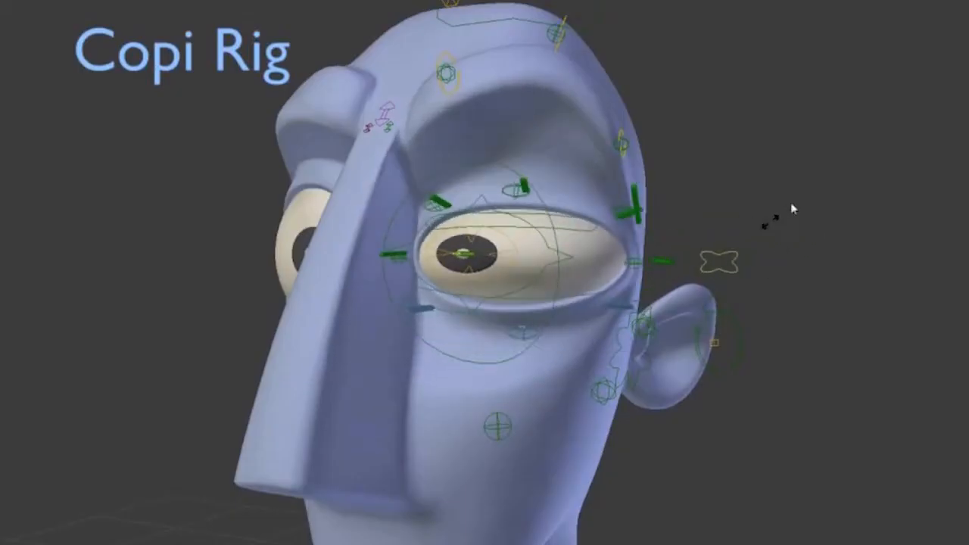
key("r")
right_click(507, 156)
key("g")
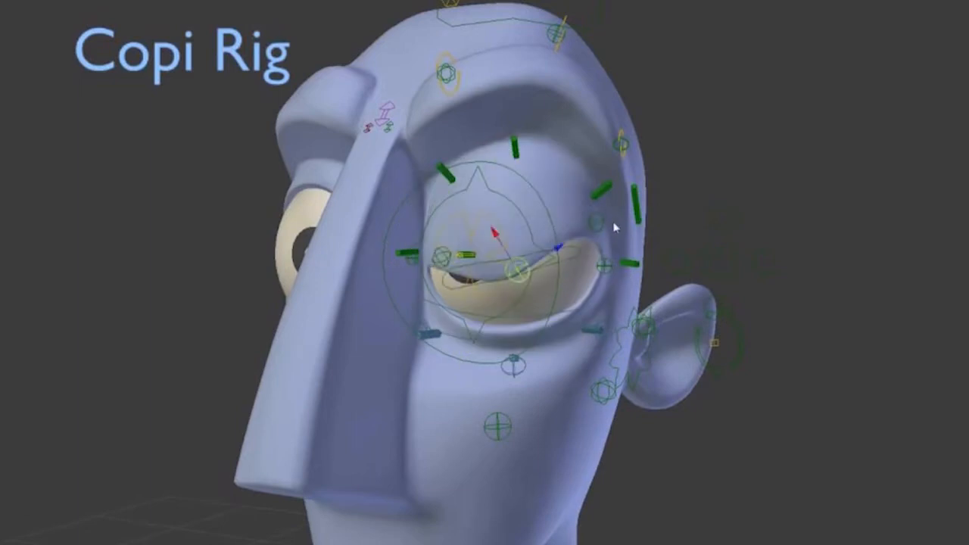
right_click(611, 225)
key("g")
middle_click_drag(598, 250, 536, 218)
key("g")
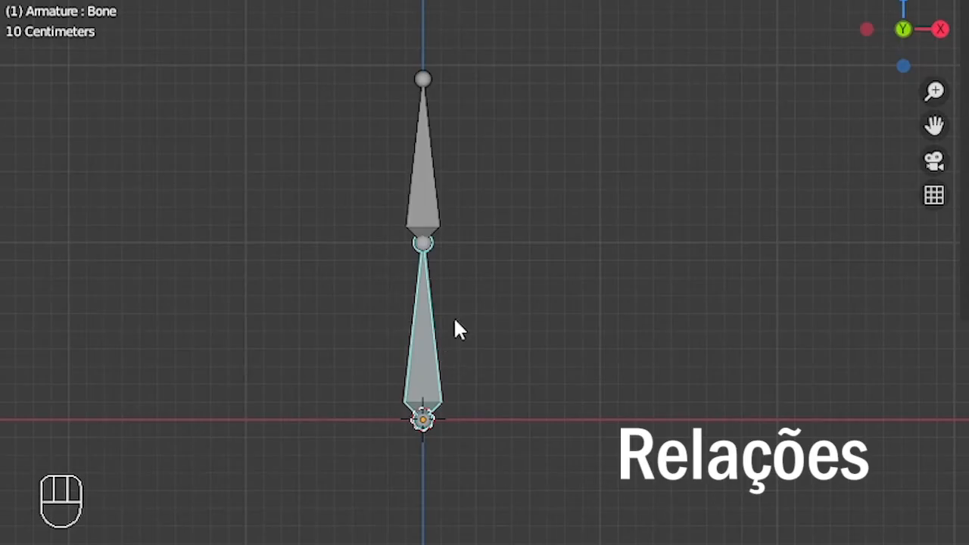
Try rotating the parent bone and the child bone in turn to test their relation.
key("r")
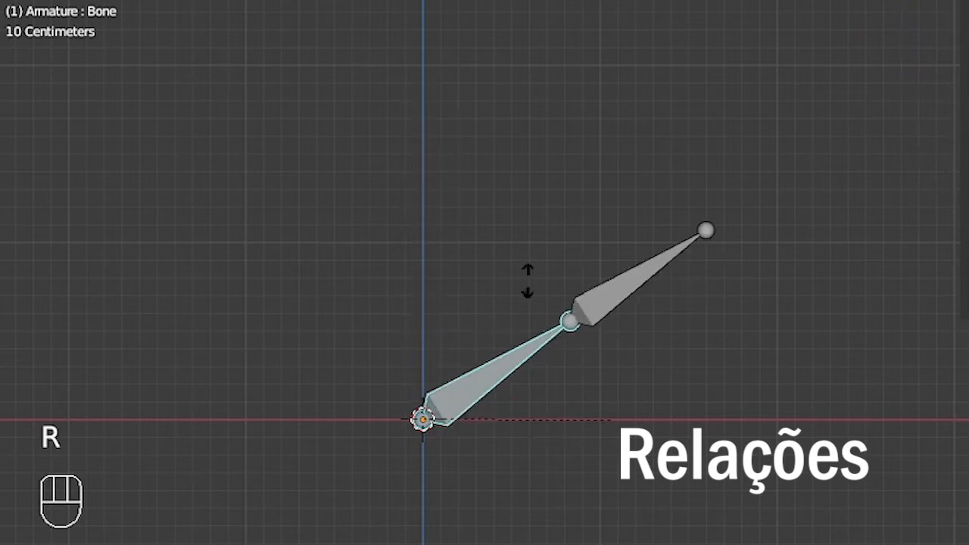
right_click(515, 257)
left_click(439, 188)
key("r")
right_click(560, 318)
left_click(432, 334)
key("r")
right_click(484, 258)
Disconnect the upper bone from its parent bone in Edit Mode and return to Pose Mode.
left_click(429, 189)
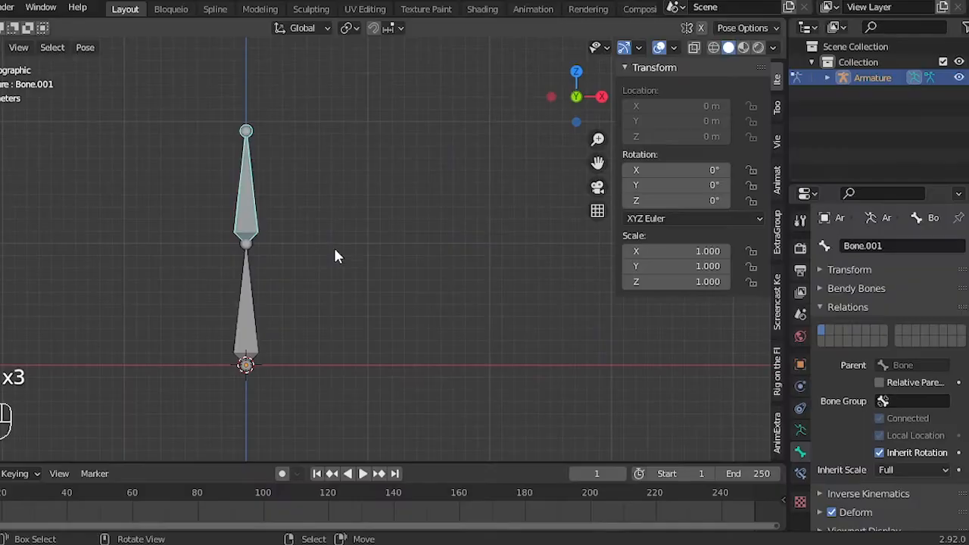
key("Tab")
key("Tab")
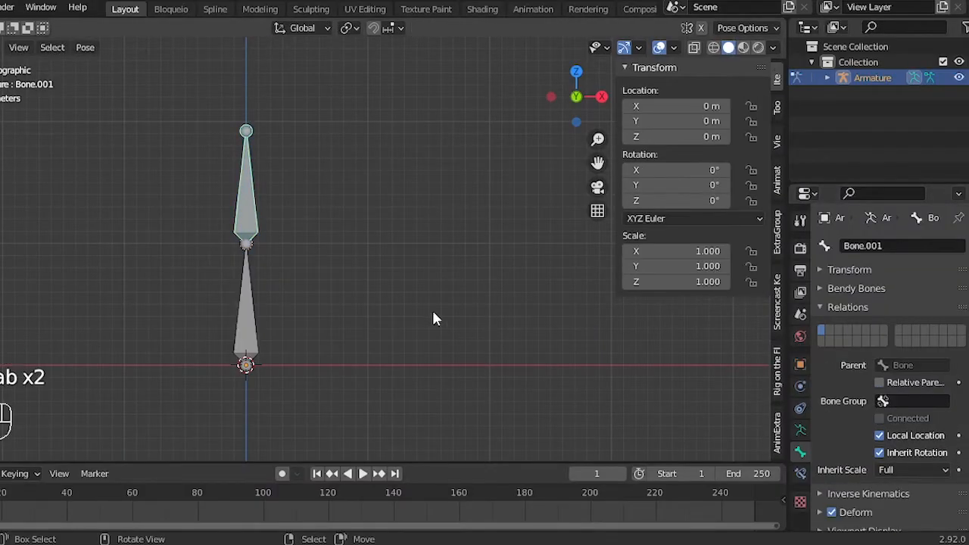
Move the disconnected upper bone sideways along positive X, away from the tip of its parent.
left_click(251, 310)
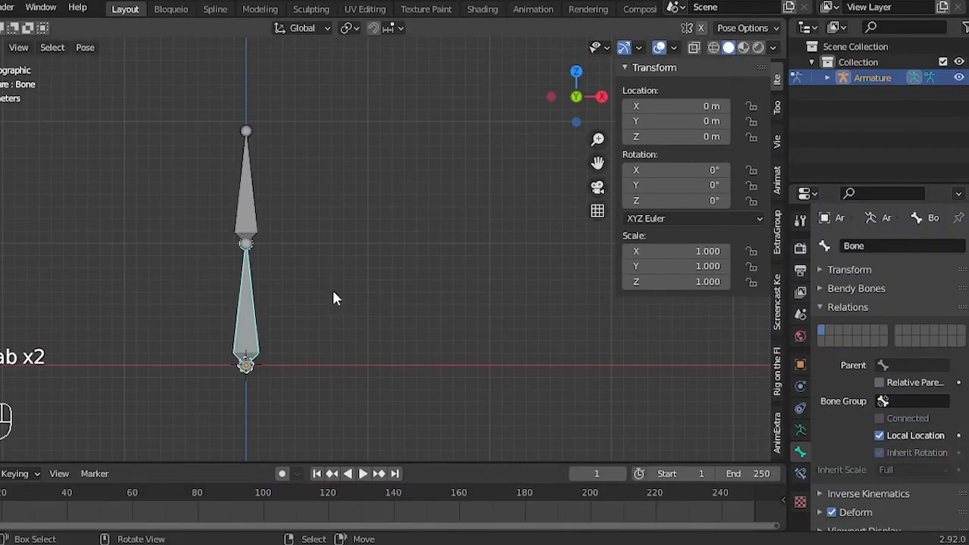
left_click(254, 209)
key("r")
right_click(382, 218)
key("g")
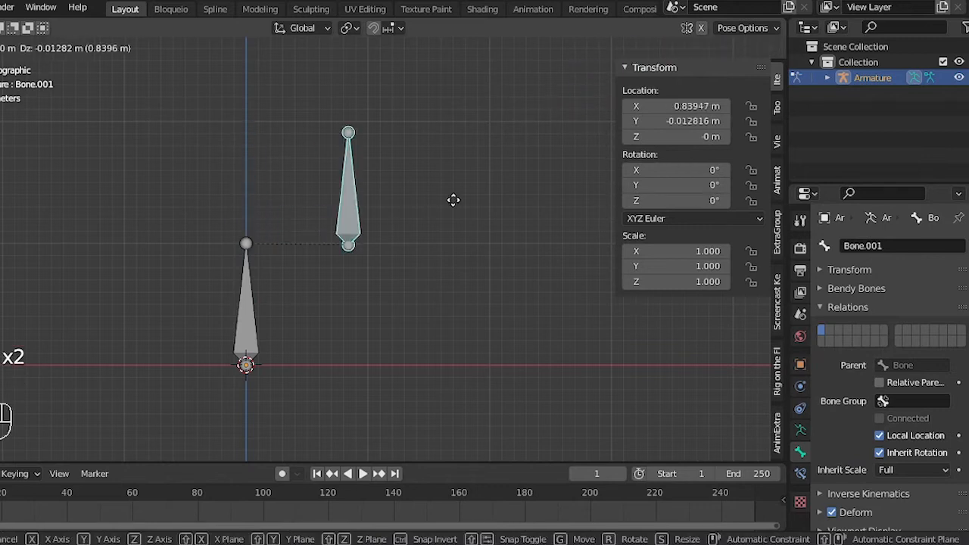
left_click(573, 192)
Try rotating and moving the parent bone and moving the detached child bone to test the unconnected parenting.
left_click(244, 338)
key("r")
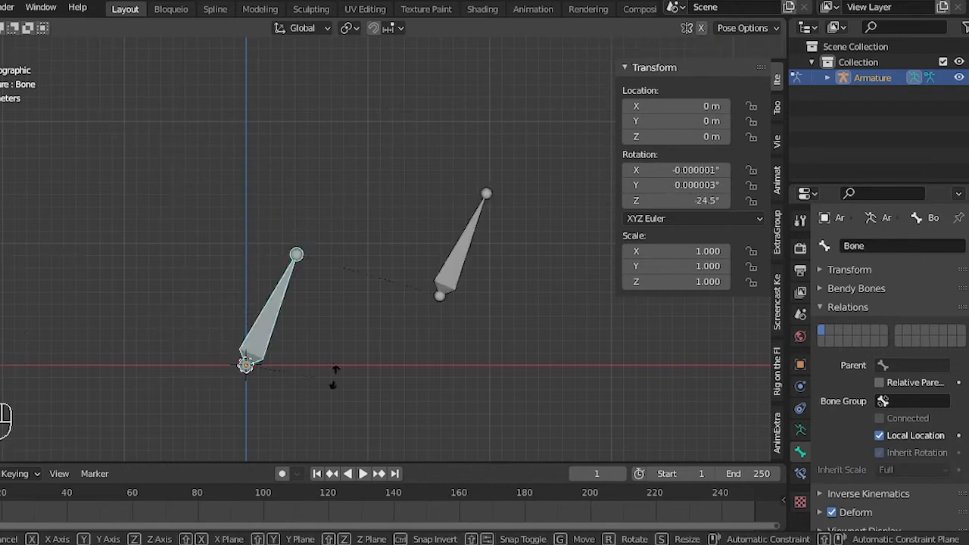
right_click(264, 323)
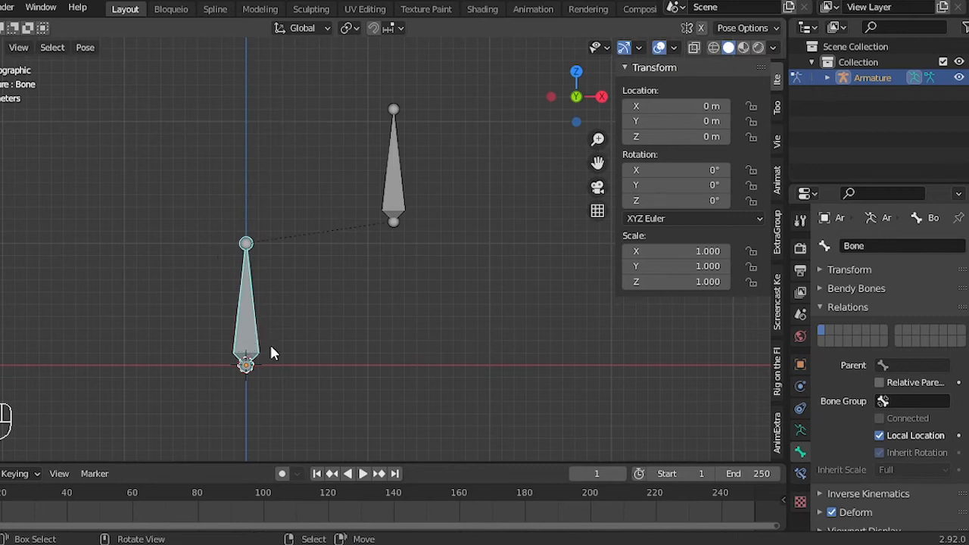
left_click(400, 197)
key("g")
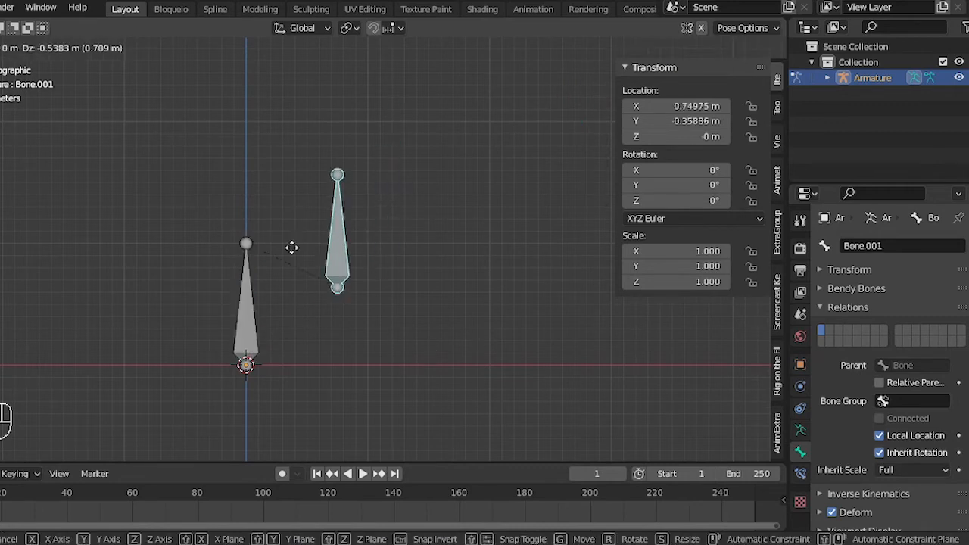
right_click(396, 187)
left_click(248, 325)
key("g")
right_click(240, 288)
Frame the whole Jack rig in the viewport and deselect all of its controls.
key("alt+a")
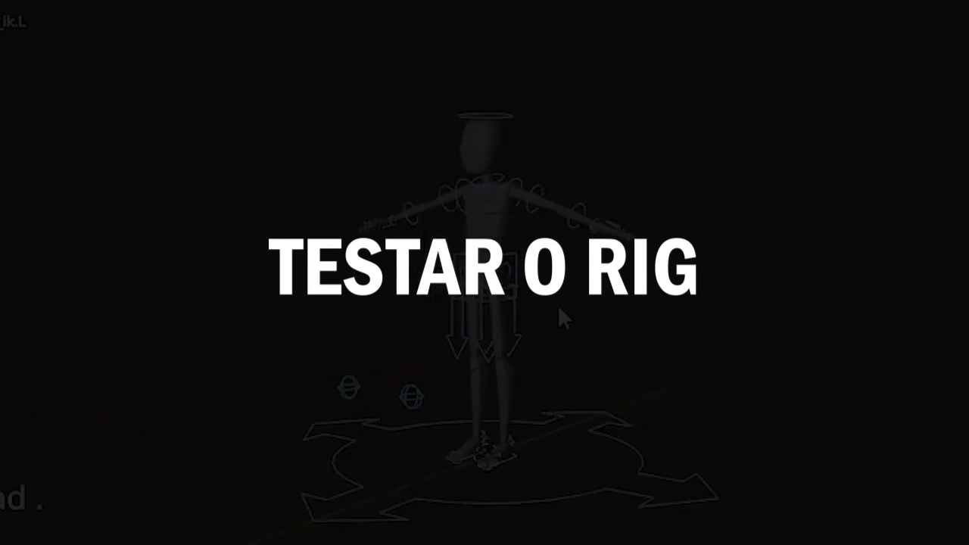
scroll(558, 305, "up", 4)
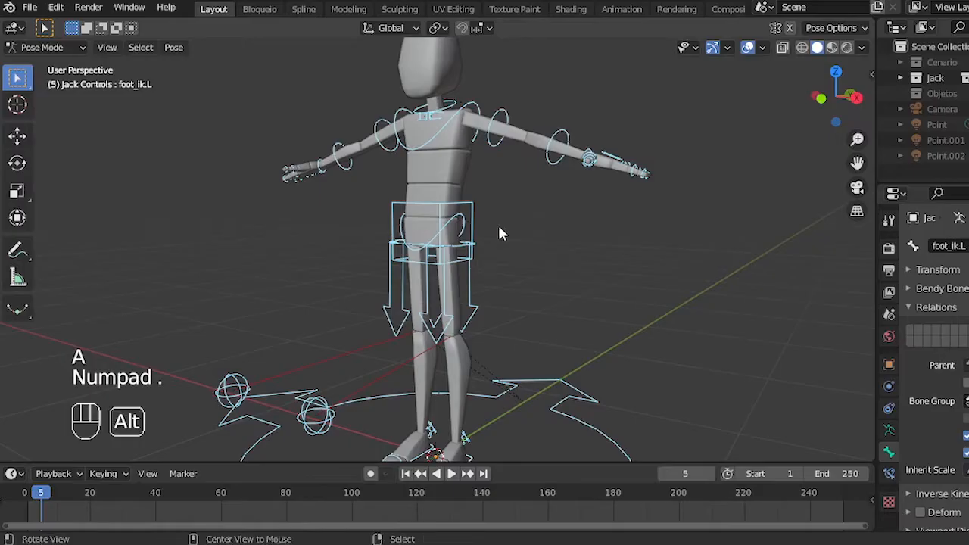
key("alt+a")
scroll(498, 223, "down", 3)
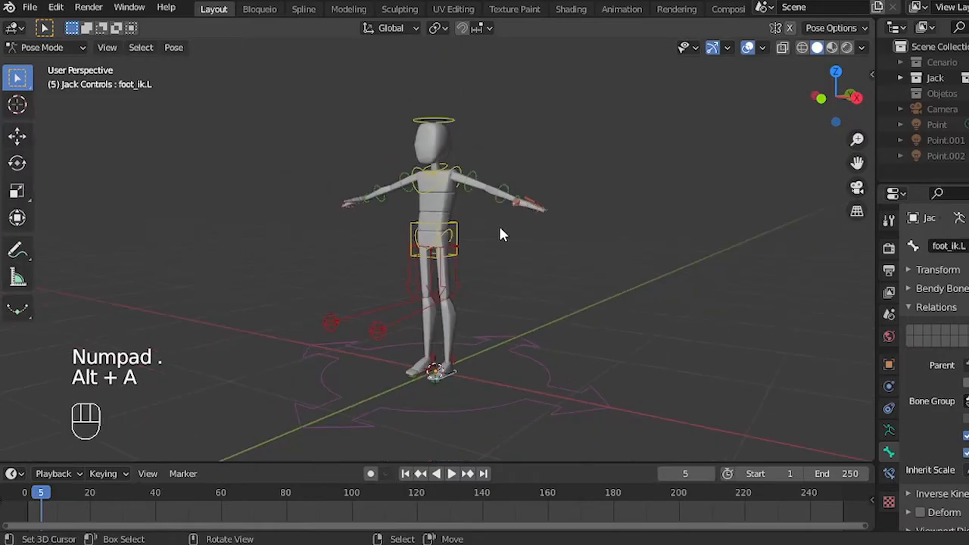
Try moving the torso control of the Jack rig to test how the body follows.
left_click(457, 227)
key("g")
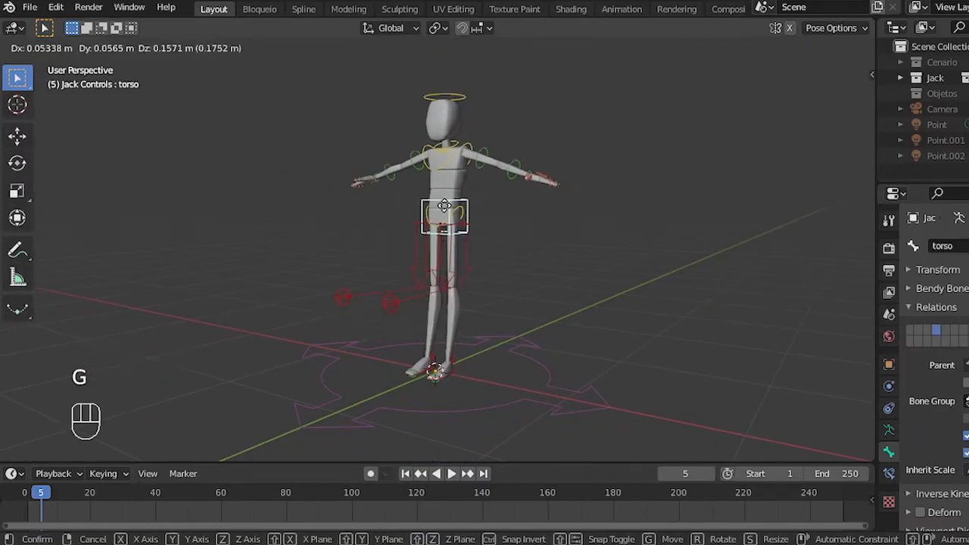
right_click(473, 234)
key("alt+a")
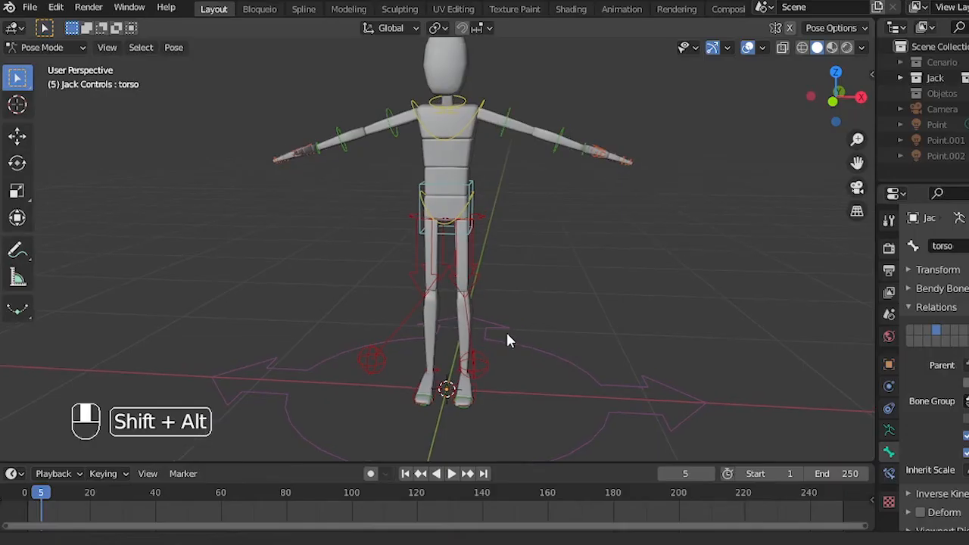
Select the Jack rig's root control and examine its relations and viewport display settings.
middle_click_drag(534, 307, 612, 316, "ctrl+alt")
middle_click_drag(571, 341, 551, 337, "alt+shift")
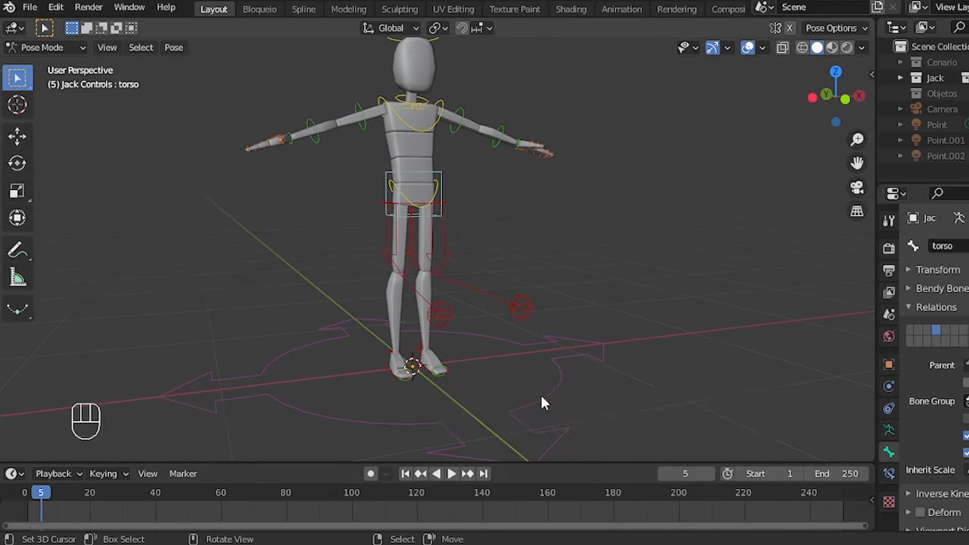
right_click(505, 419)
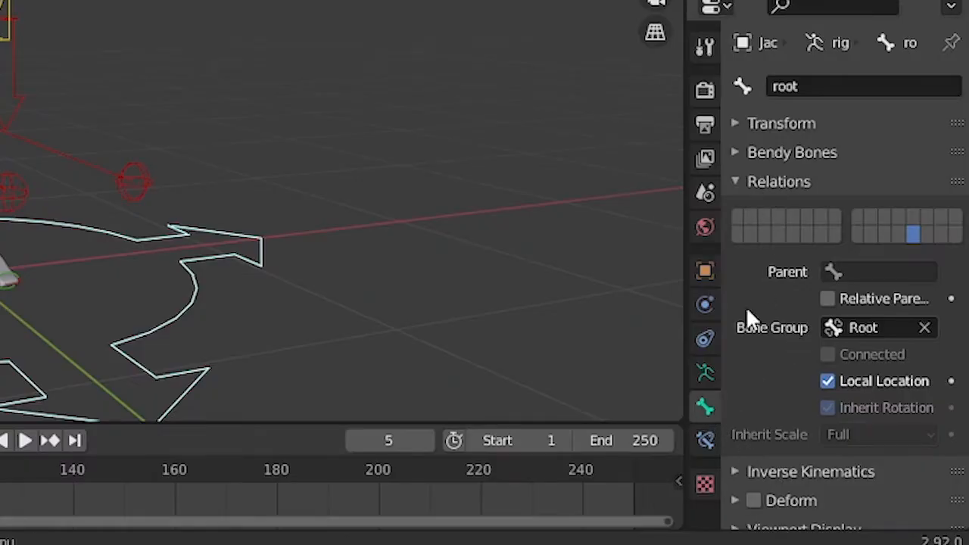
scroll(780, 379, "down", 1)
left_click(807, 484)
scroll(825, 461, "down", 5)
scroll(841, 409, "down", 2)
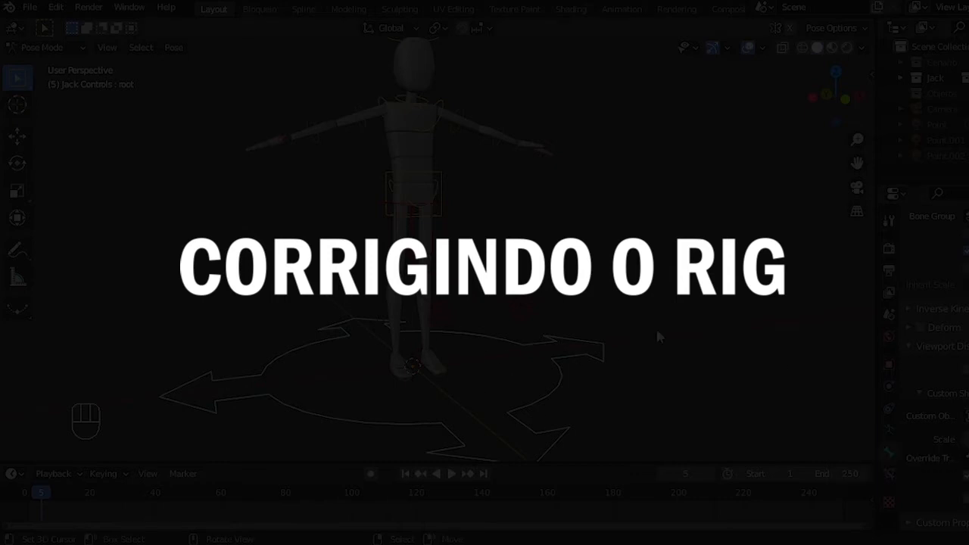
scroll(939, 370, "up", 5)
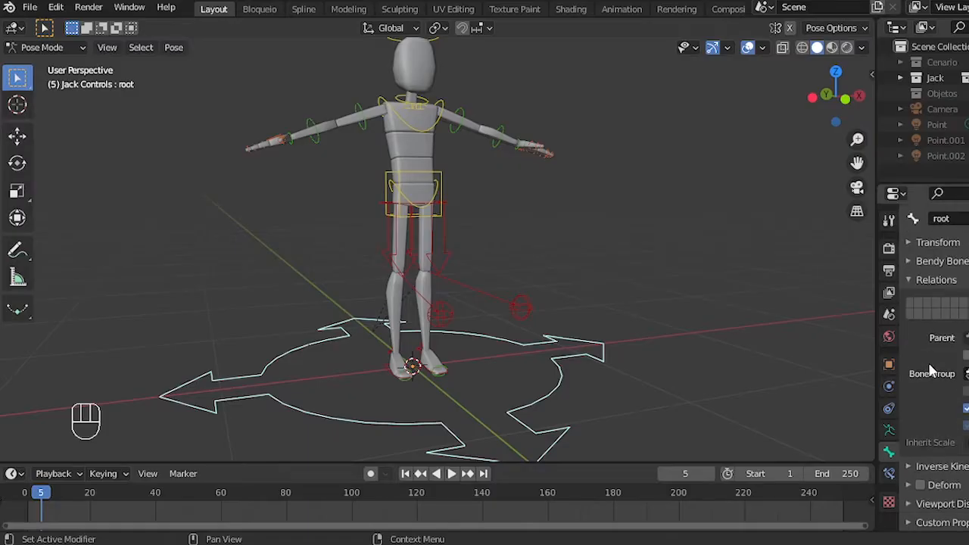
Try moving the root control in several directions to test whether the whole body follows it.
middle_click_drag(555, 328, 467, 340, "alt")
key("alt+a")
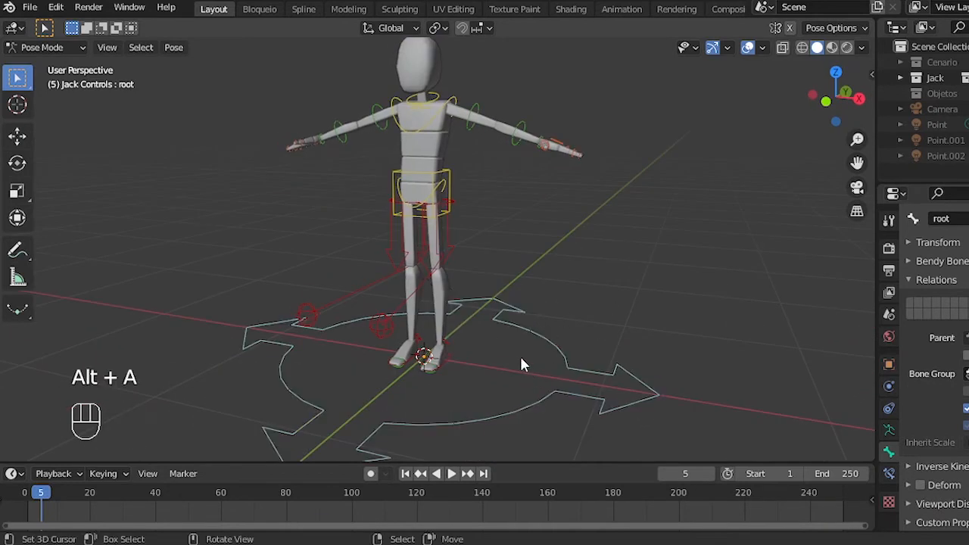
left_click(549, 410)
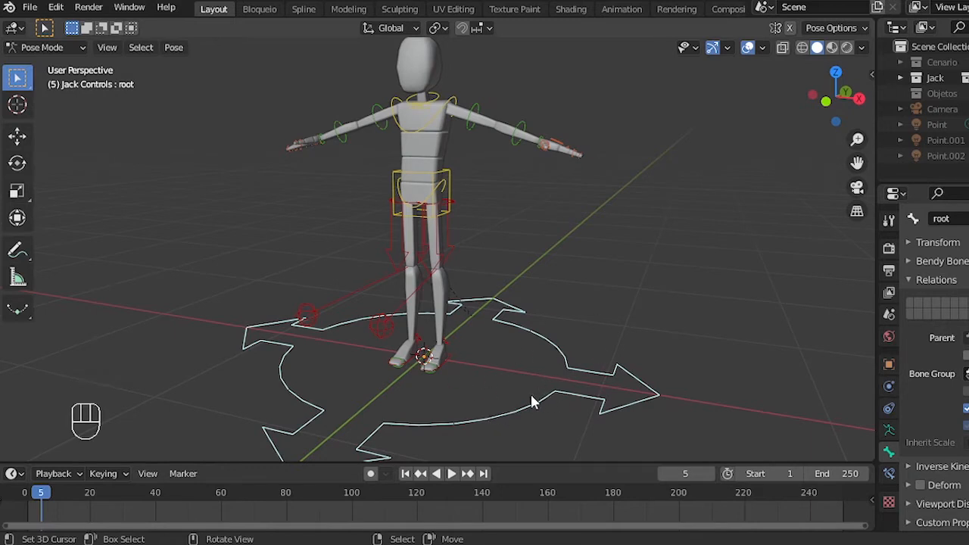
key("g")
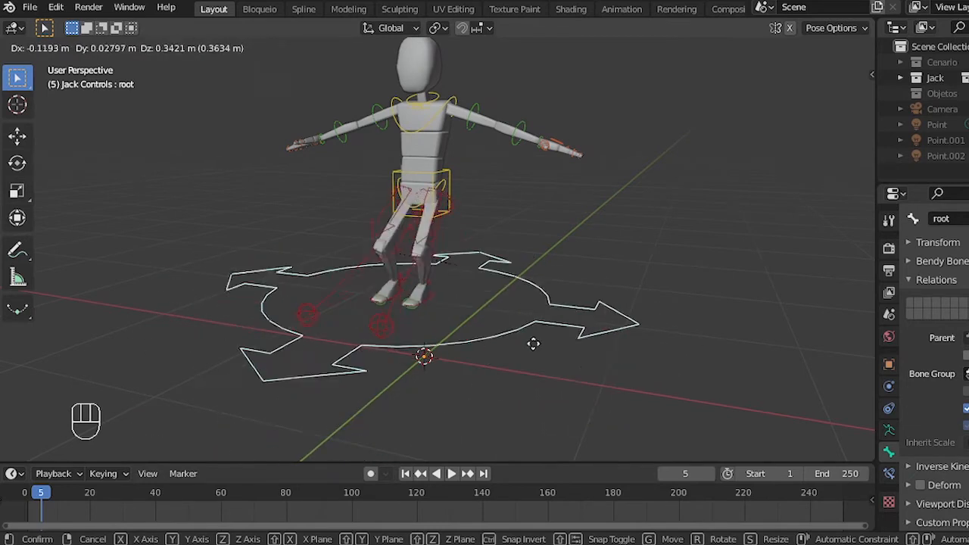
right_click(493, 341)
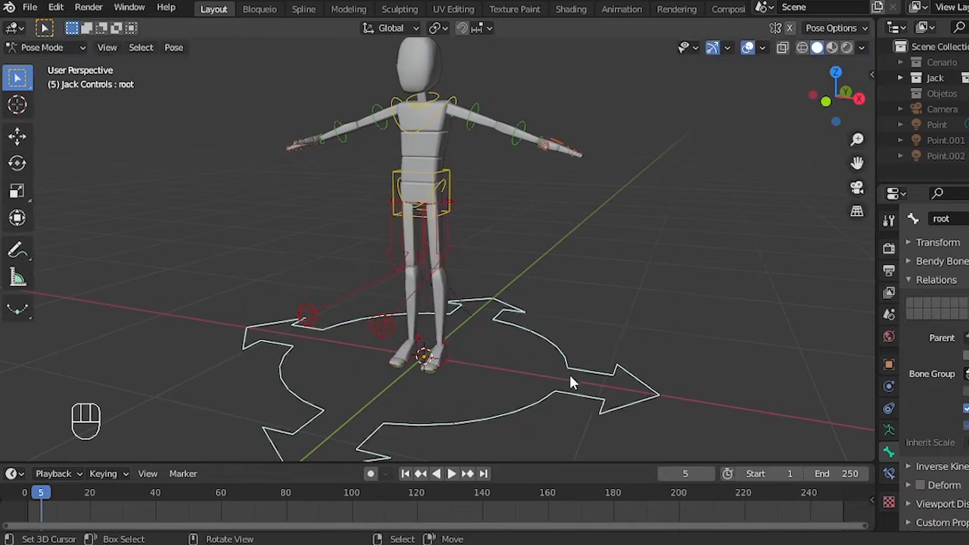
key("g")
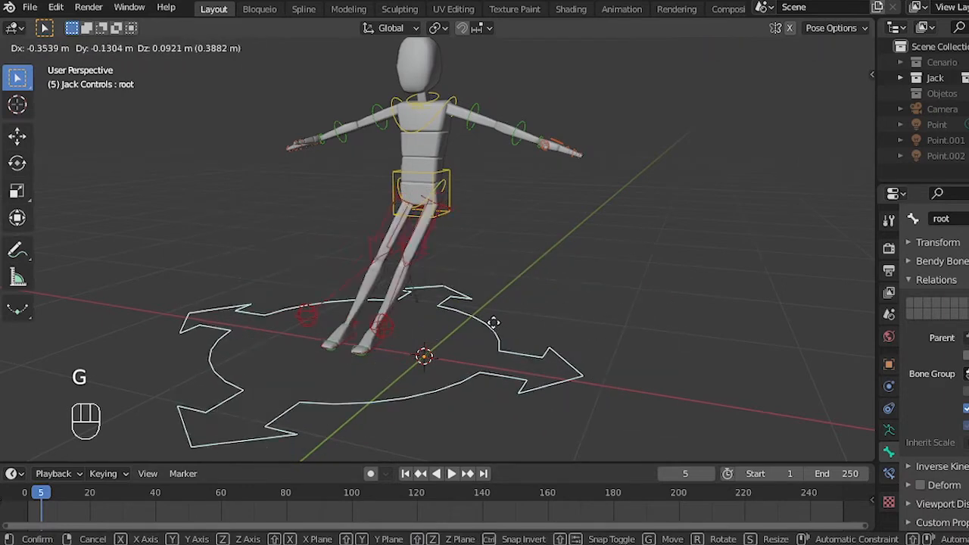
right_click(559, 345)
key("g")
right_click(473, 234)
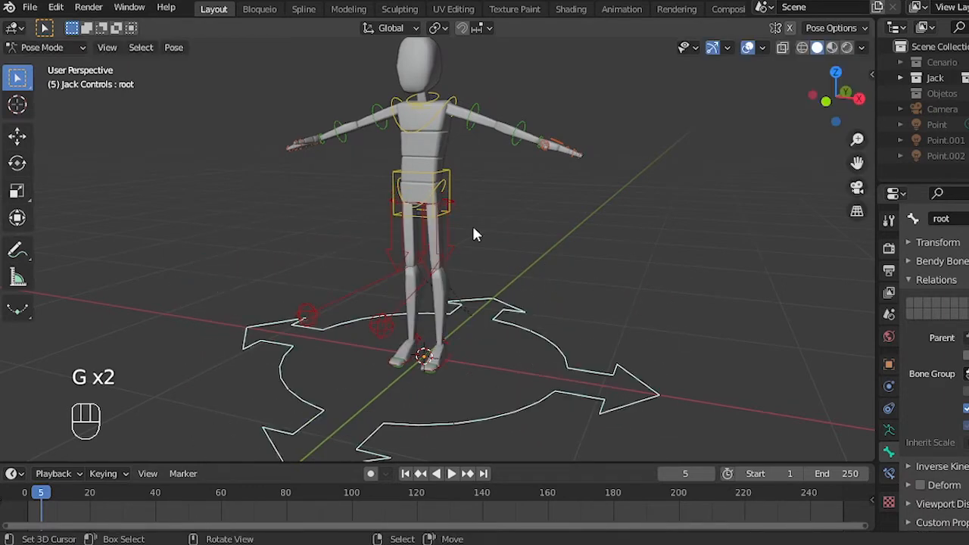
Make the root bone the parent of the torso bone in Edit Mode and return to Pose Mode.
left_click(449, 184)
left_click(446, 179)
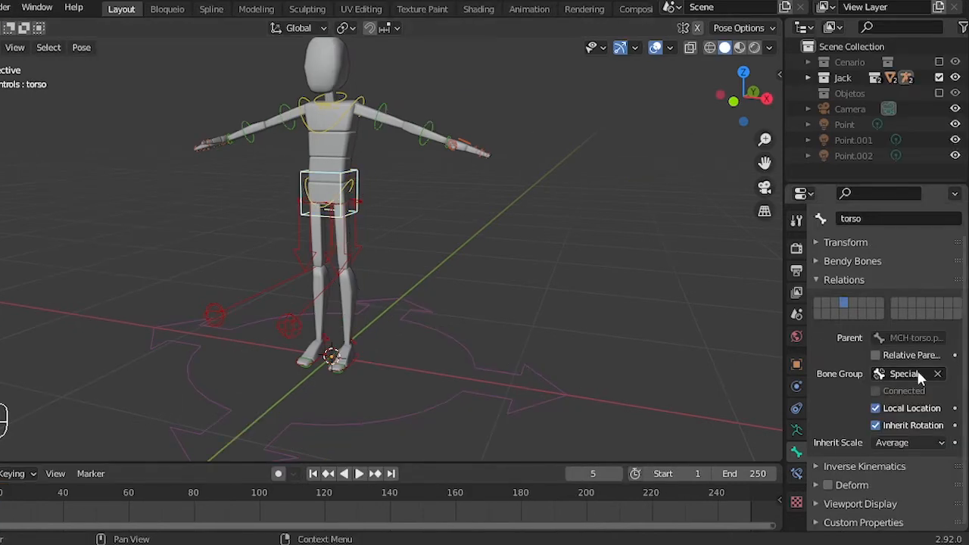
key("Tab")
left_click(882, 368)
type("roo")
left_click(849, 389)
key("Tab")
Try moving the root control and the torso control to test the new parenting.
left_click(456, 348)
key("g")
right_click(500, 344)
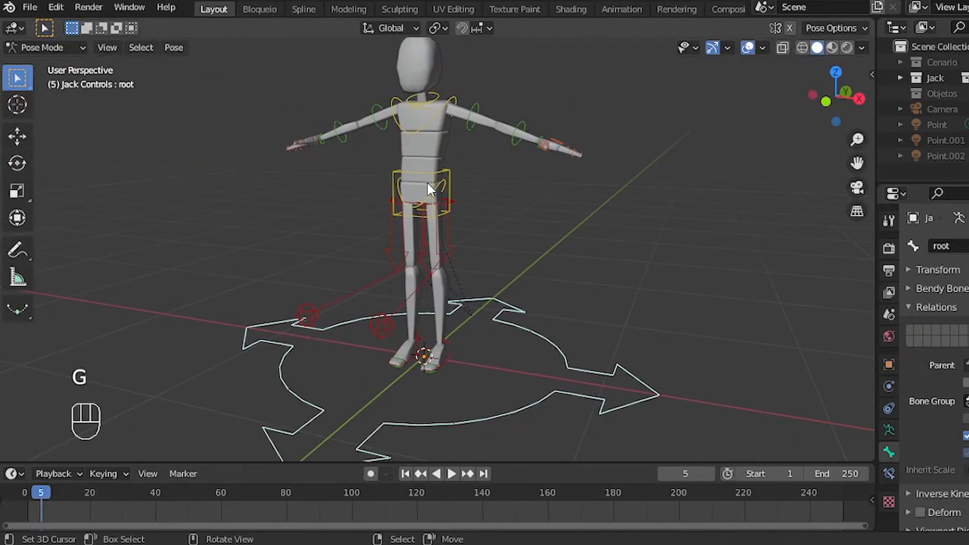
left_click(415, 177)
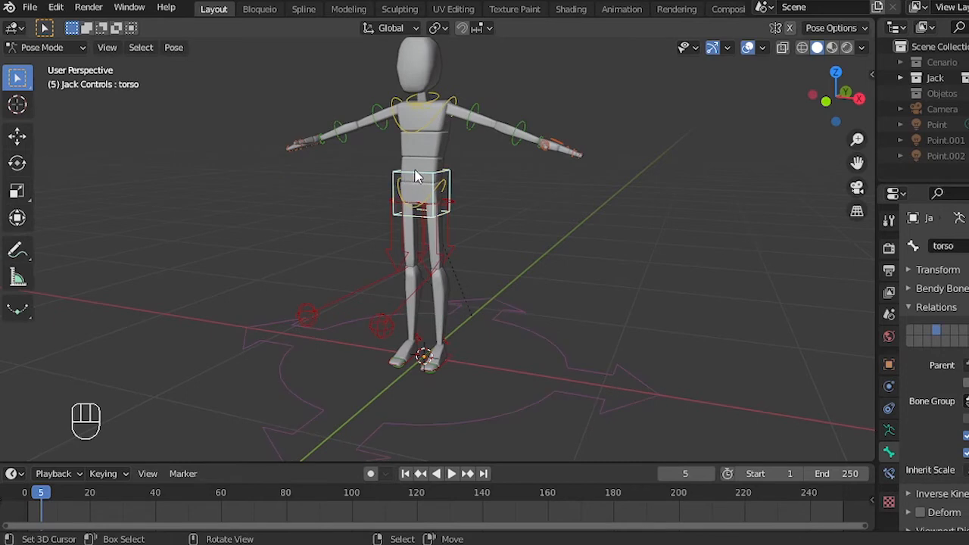
key("g")
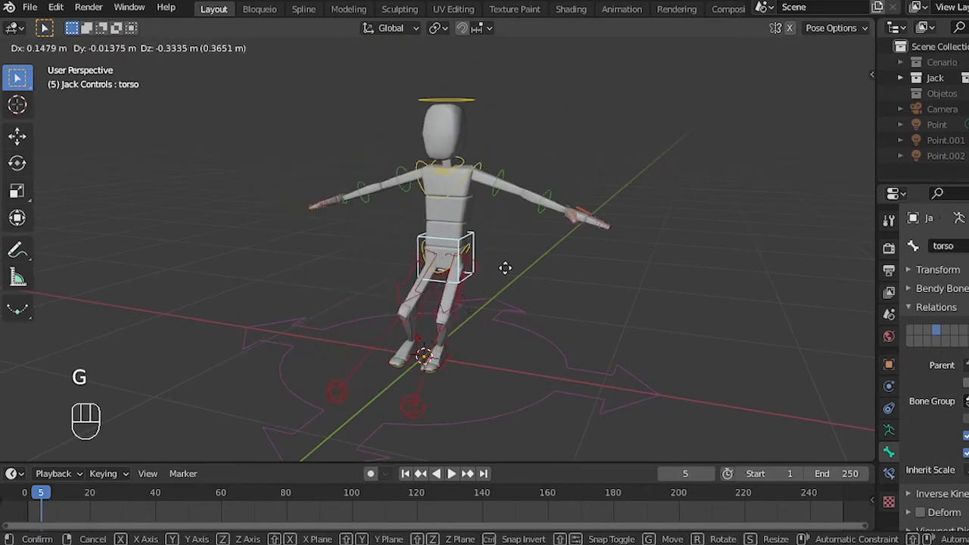
right_click(445, 362)
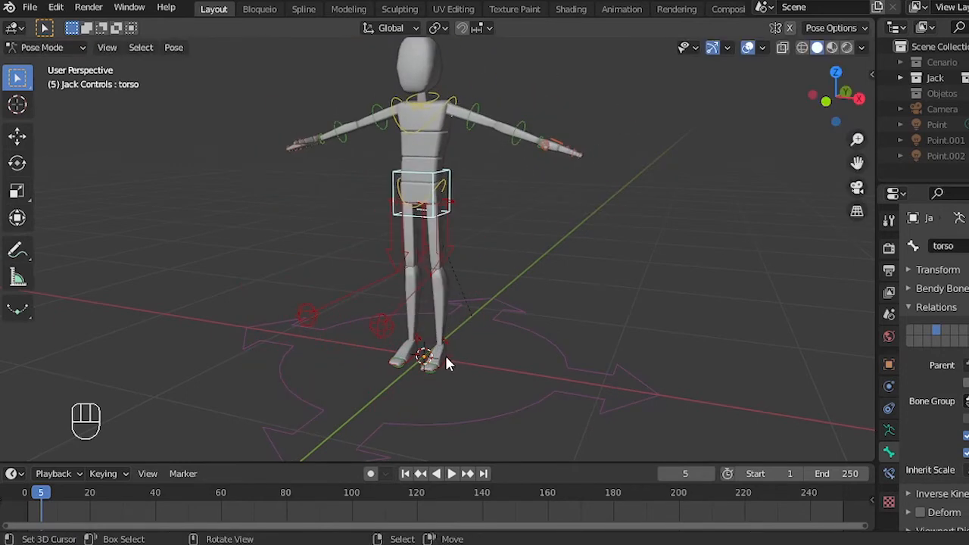
Try moving the left foot IK control and the torso control to compare how the leg and body respond.
scroll(510, 144, "up", 3)
scroll(627, 83, "down", 1)
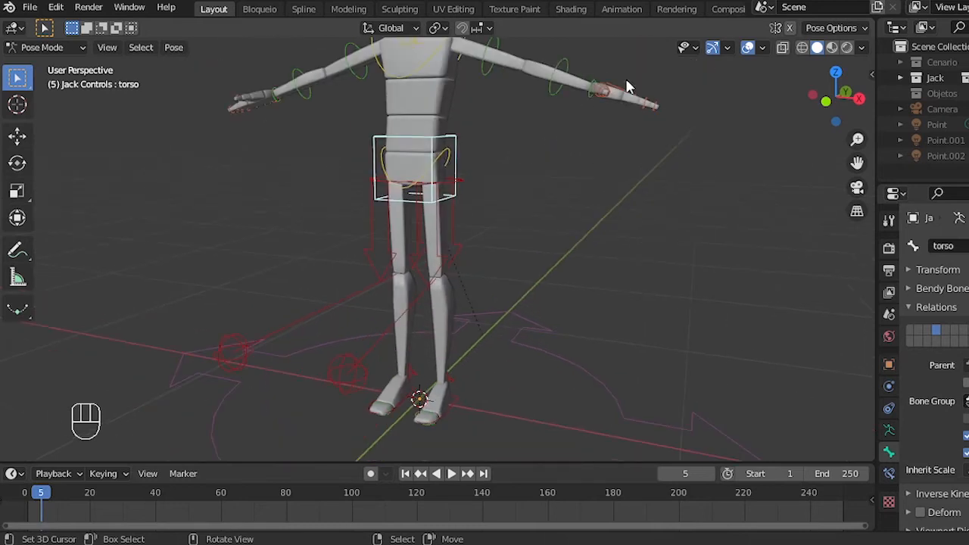
left_click_drag(631, 94, 388, 385, "alt+shift")
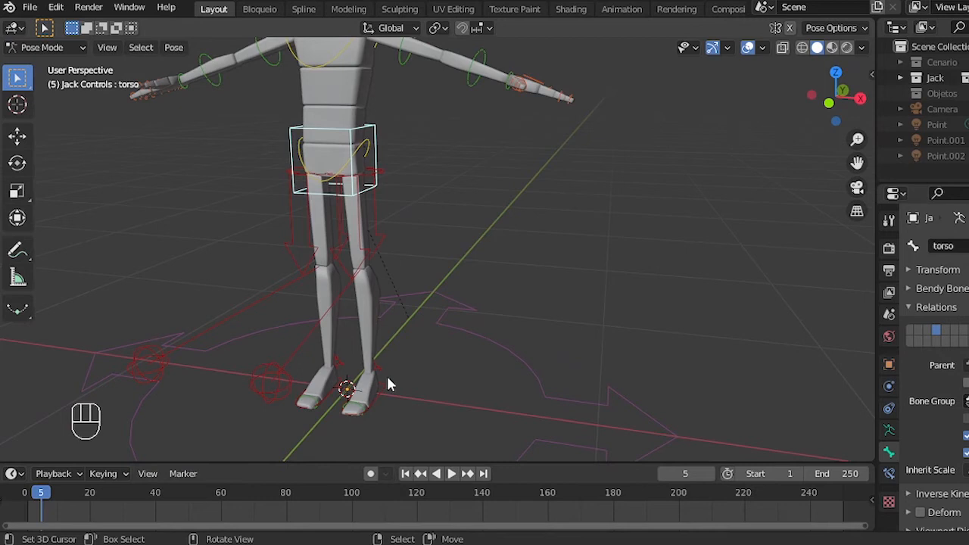
left_click(381, 395)
key("g")
right_click(339, 140)
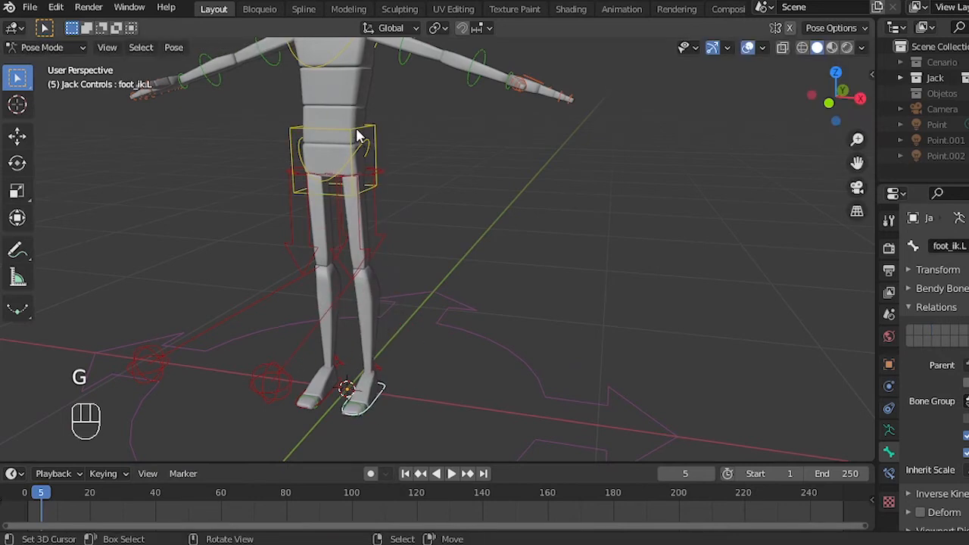
left_click(358, 137)
key("g")
right_click(511, 39)
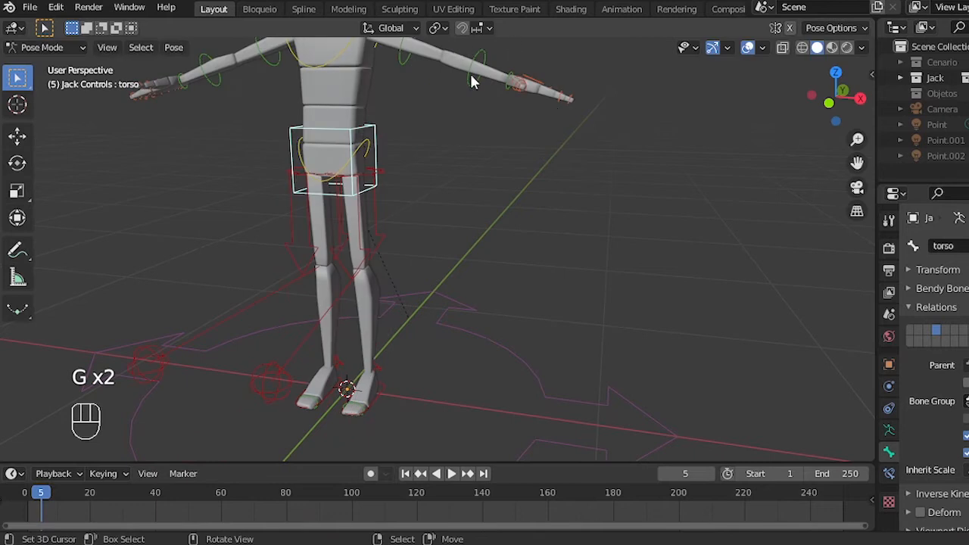
Select the left foot IK control and frame it in the right orthographic view.
key("KP_1")
middle_click_drag(486, 148, 514, 186, "alt+shift")
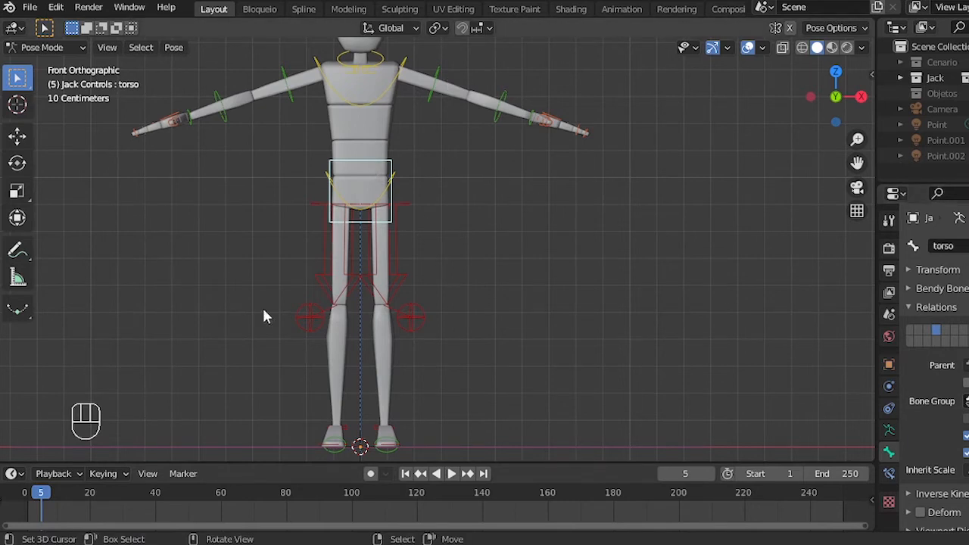
scroll(444, 271, "down", 1)
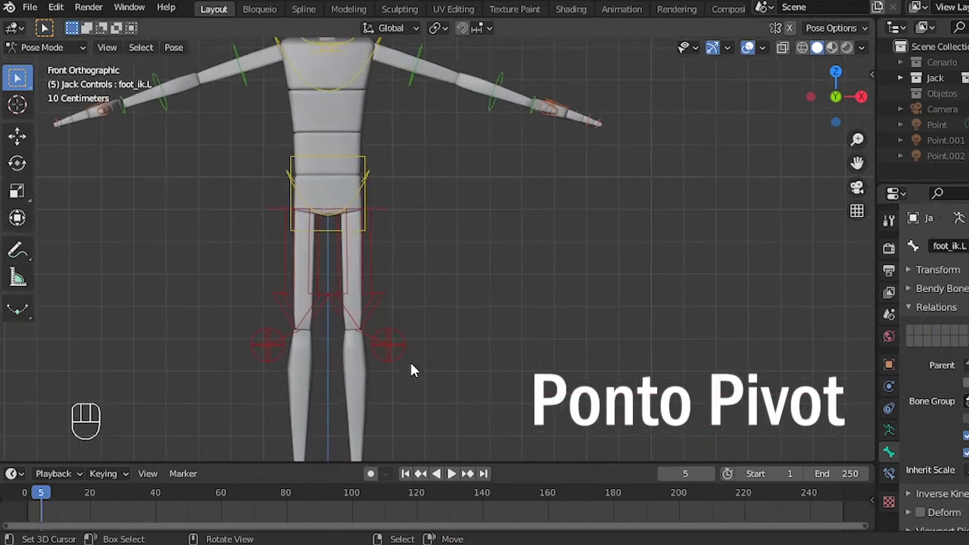
middle_click_drag(410, 363, 366, 372, "alt")
middle_click_drag(423, 312, 509, 240, "alt+shift")
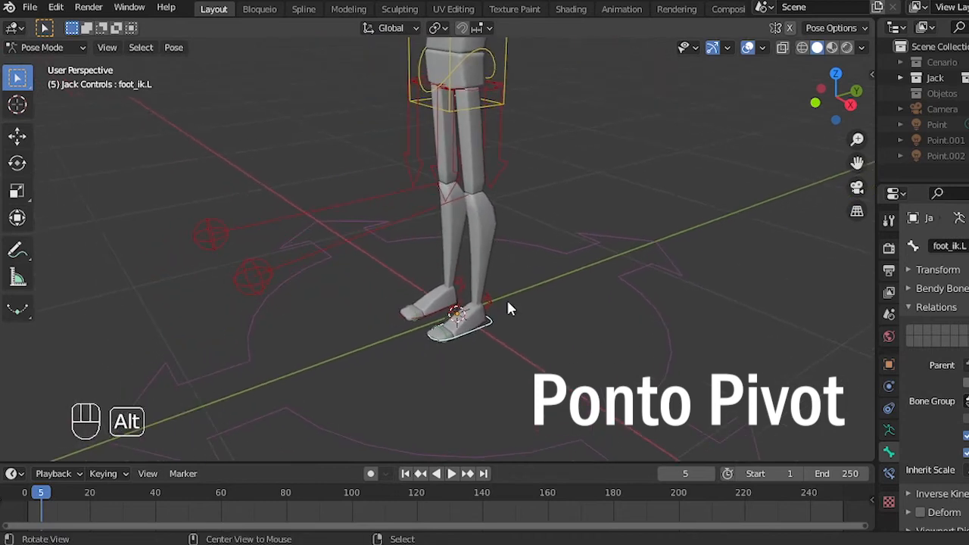
key("KP_Decimal")
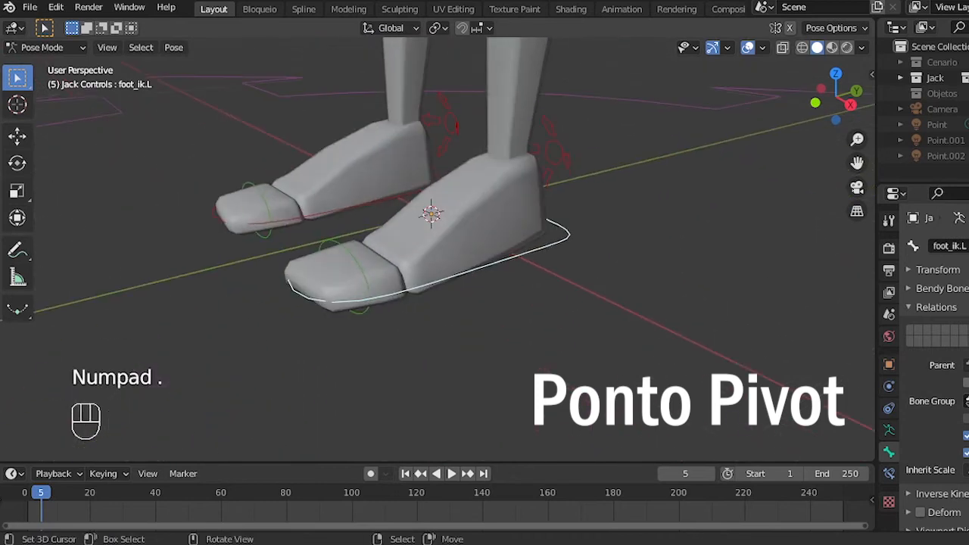
key("KP_3")
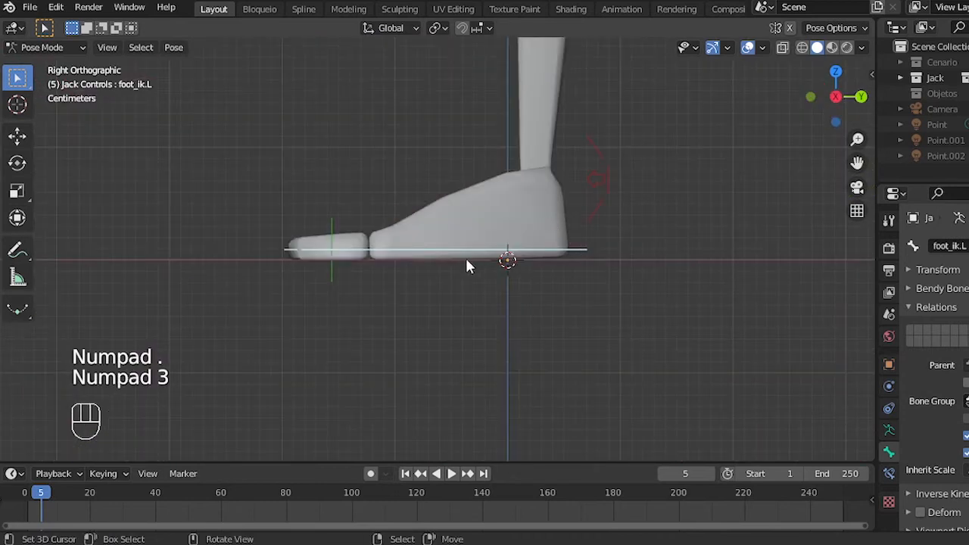
Mark the ball and the heel of the left foot with freehand annotations.
key("d")
left_click_drag(387, 241, 391, 230)
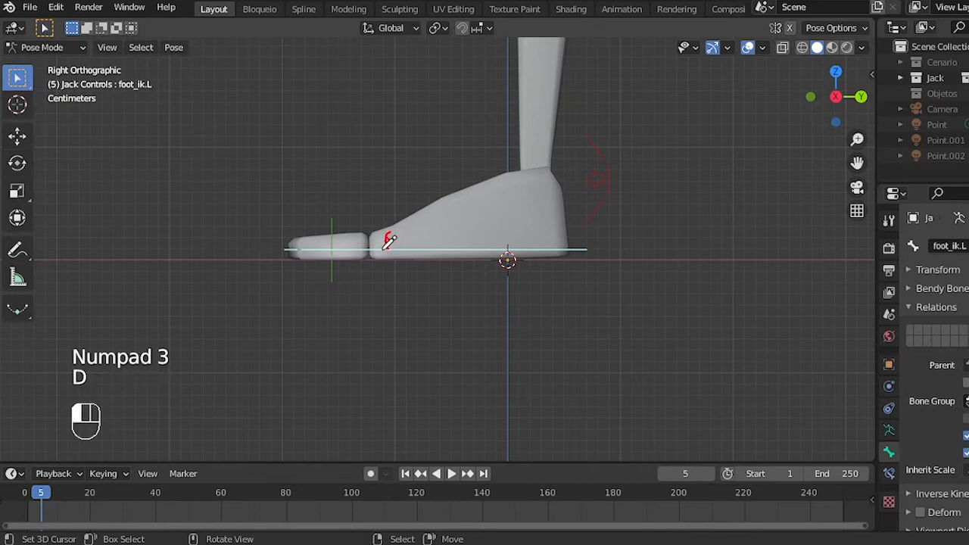
key("d")
left_click_drag(554, 228, 559, 229)
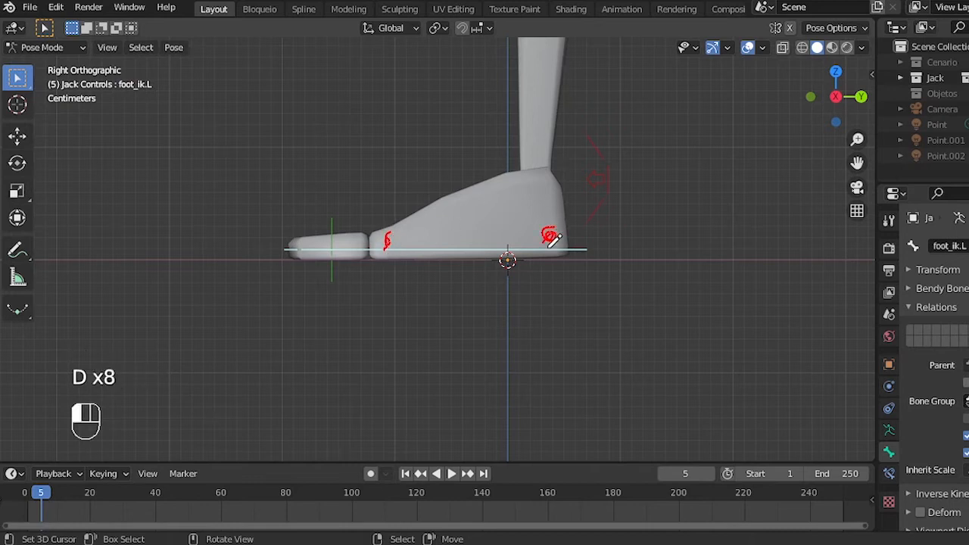
Try rotating the left foot IK control to test its pivot point, and erase the heel and ball annotations.
key("r")
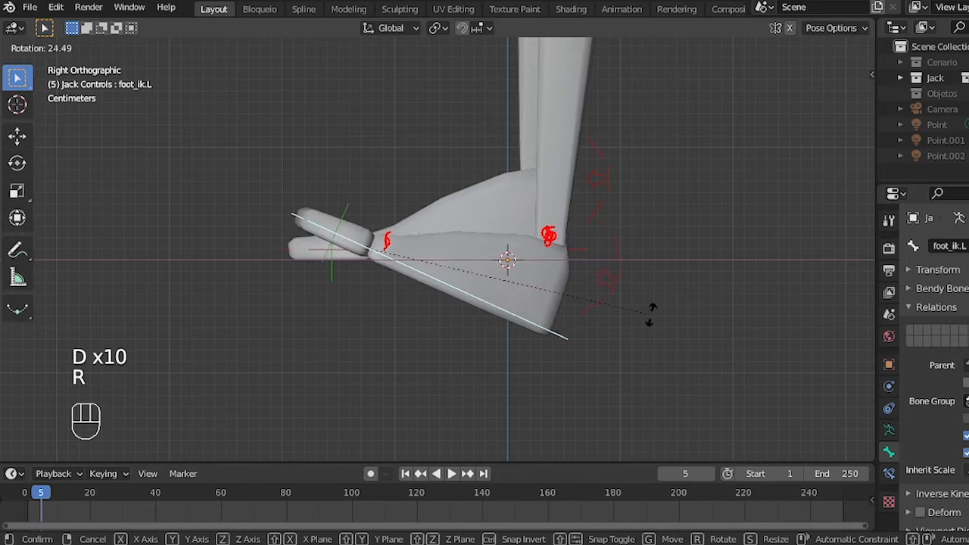
right_click(594, 226)
key("d")
mouse_move(562, 235)
right_mouse_down()
mouse_move(362, 236)
mouse_move(452, 233)
right_mouse_up()
Switch the rig to Edit Mode and display the armature in front of the mesh.
key("Tab")
scroll(526, 277, "down", 4)
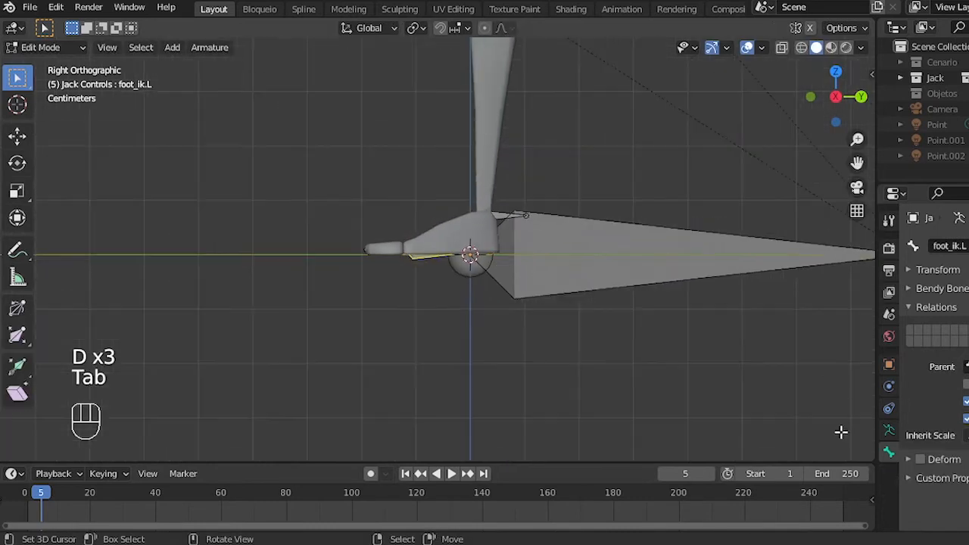
left_click(889, 430)
left_click(956, 463)
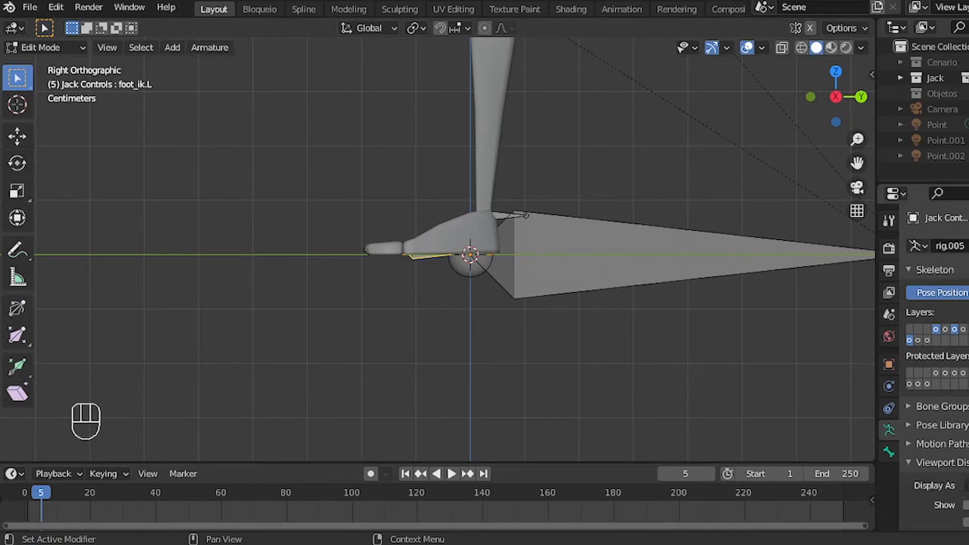
scroll(962, 462, "down", 3)
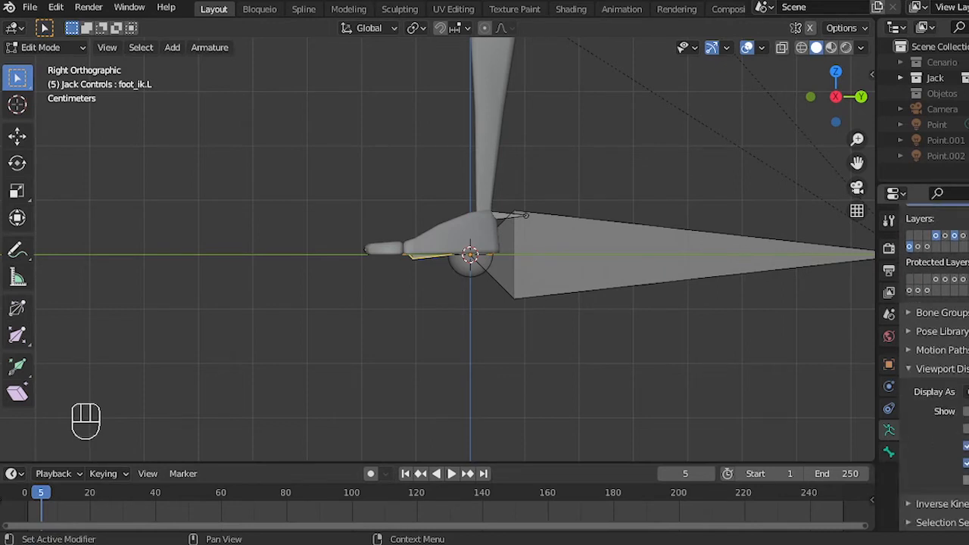
left_click(494, 261)
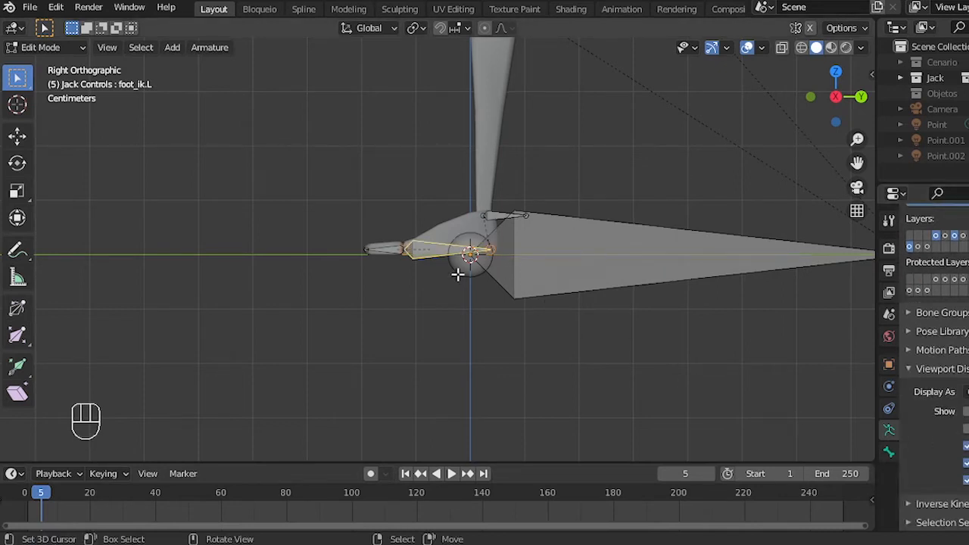
Rotate the left foot IK bone 180 degrees about the X axis and check its control in Pose Mode.
key("r")
key("x")
key("1")
key("8")
key("0")
left_click(547, 309)
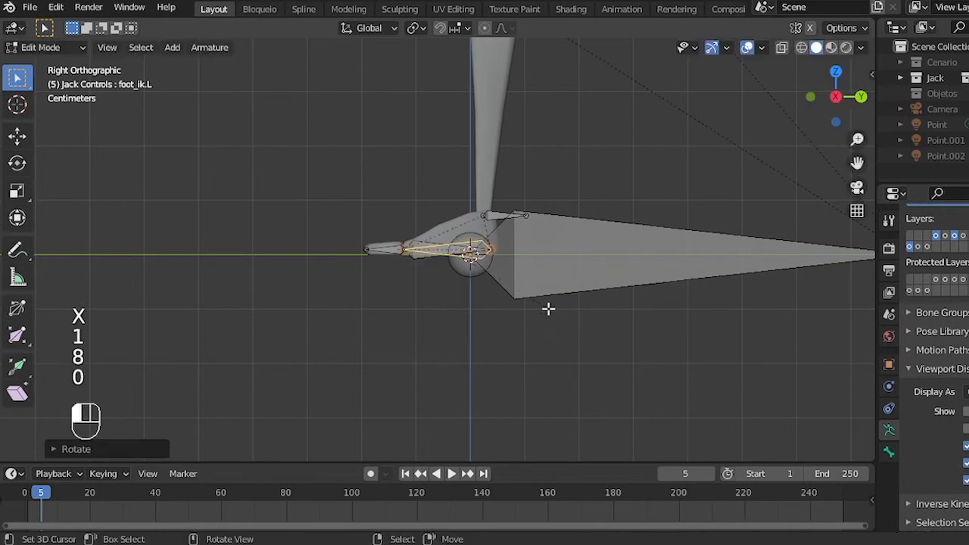
left_click_drag(499, 262, 401, 279, "alt")
key("Tab")
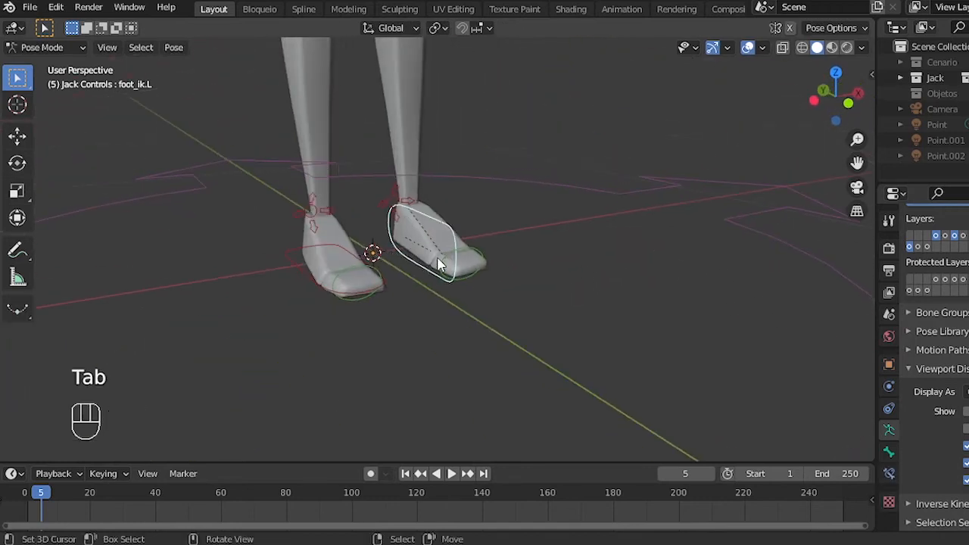
Set the roll of the left foot IK bone to 0° in Edit Mode.
key("Tab")
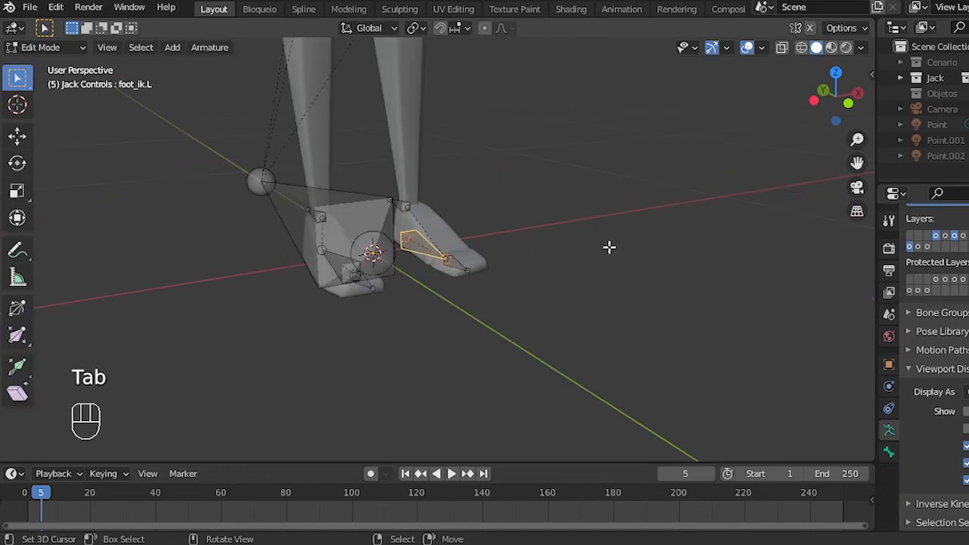
key("n")
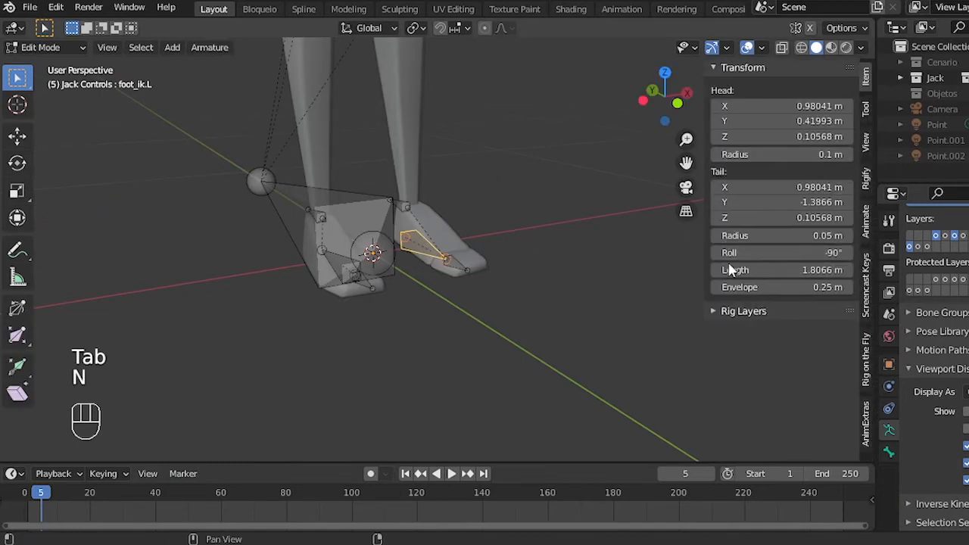
left_click(775, 254)
type("0")
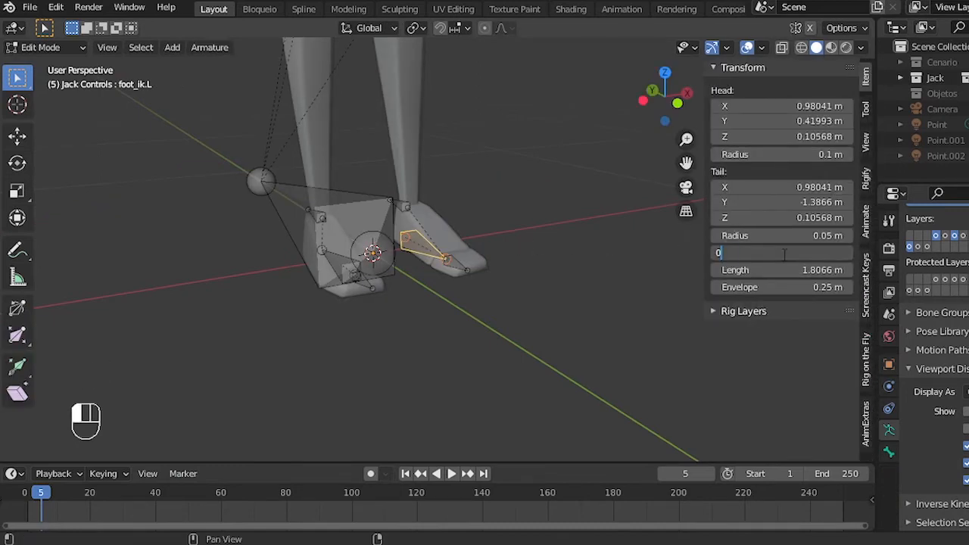
key("Return")
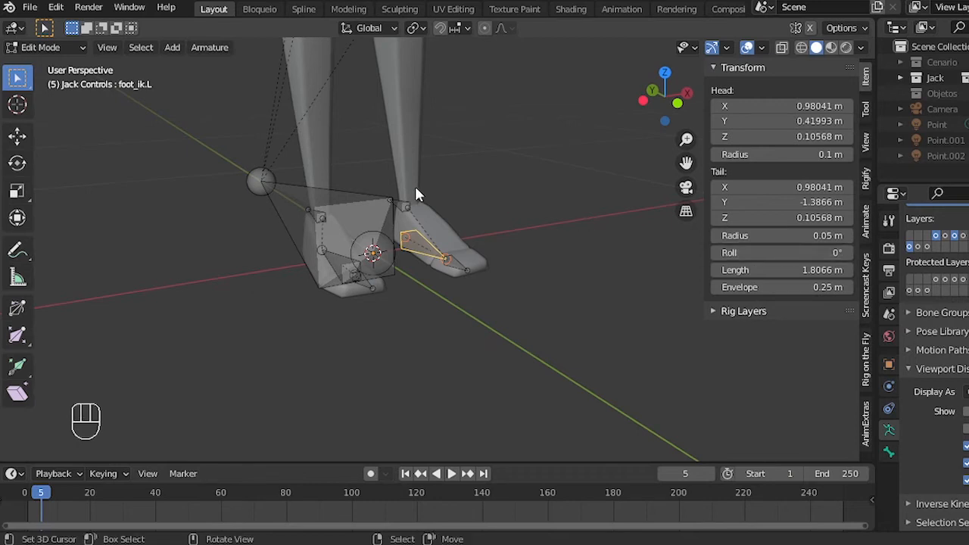
Return to Pose Mode and try rotating the left foot IK control in the right orthographic view to test its heel pivot.
key("Tab")
middle_click_drag(464, 215, 326, 303, "alt")
key("KP_3")
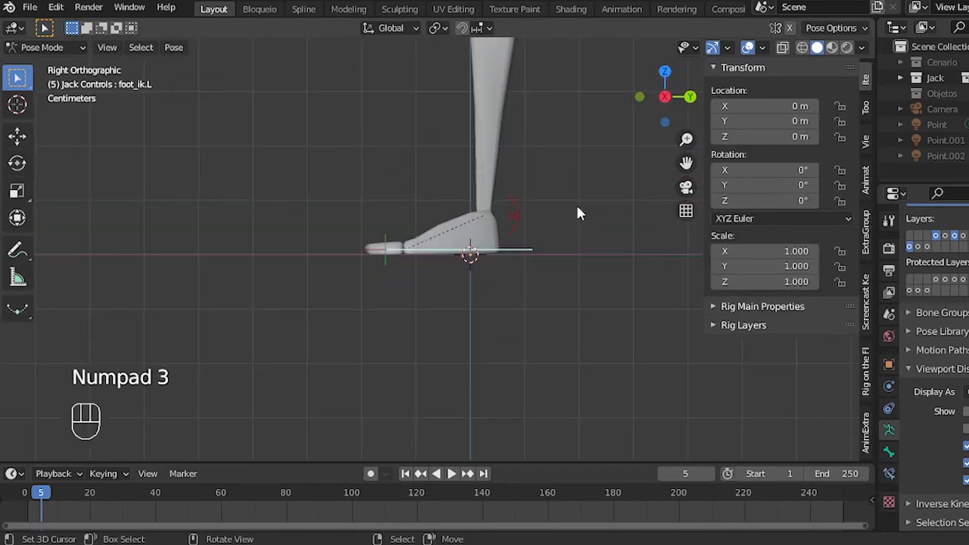
key("r")
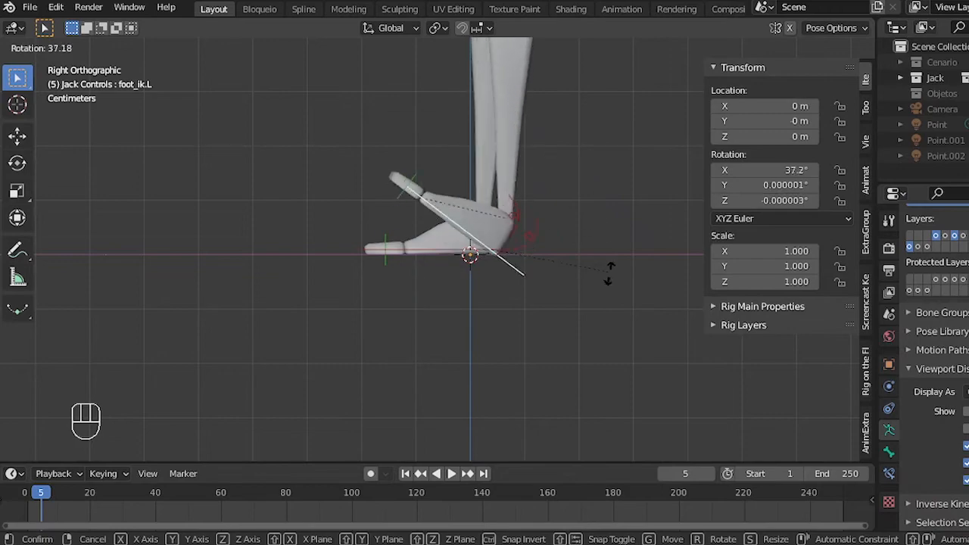
right_click(613, 256)
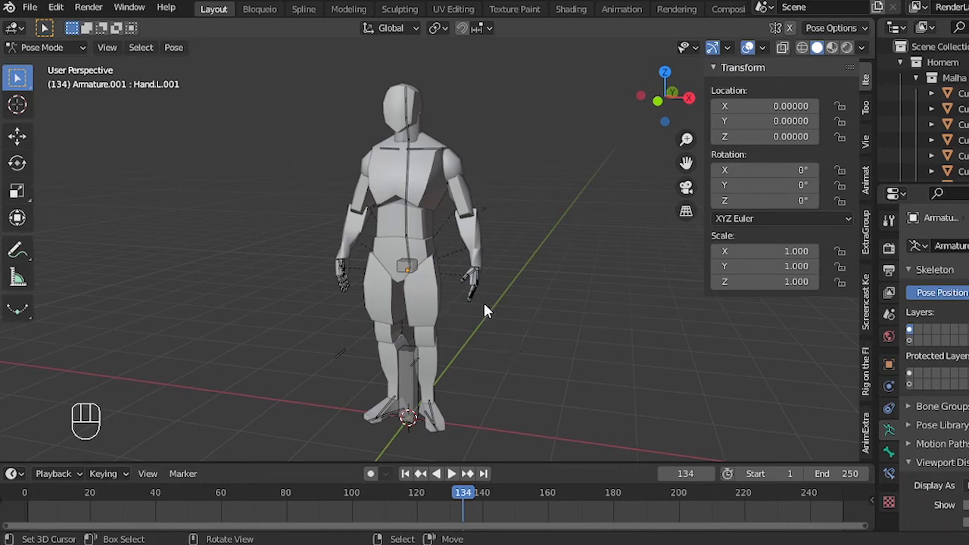
Inspect the Copy Rotation constraint settings on the left thumb bone of the second character's rig.
scroll(486, 310, "up", 10)
left_click_drag(567, 335, 378, 108, "alt+shift")
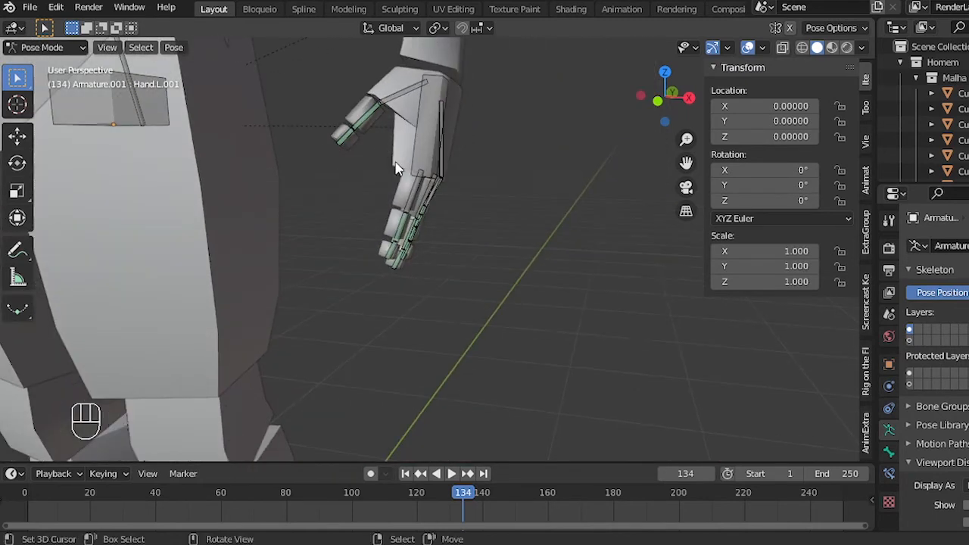
scroll(395, 163, "up", 3)
left_click_drag(428, 191, 492, 280, "alt+shift")
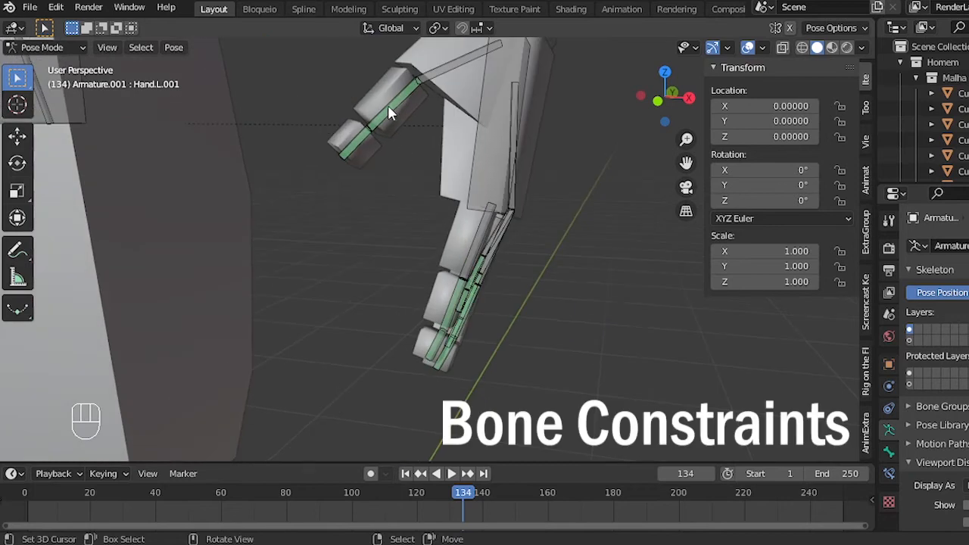
left_click(388, 112)
left_click(889, 473)
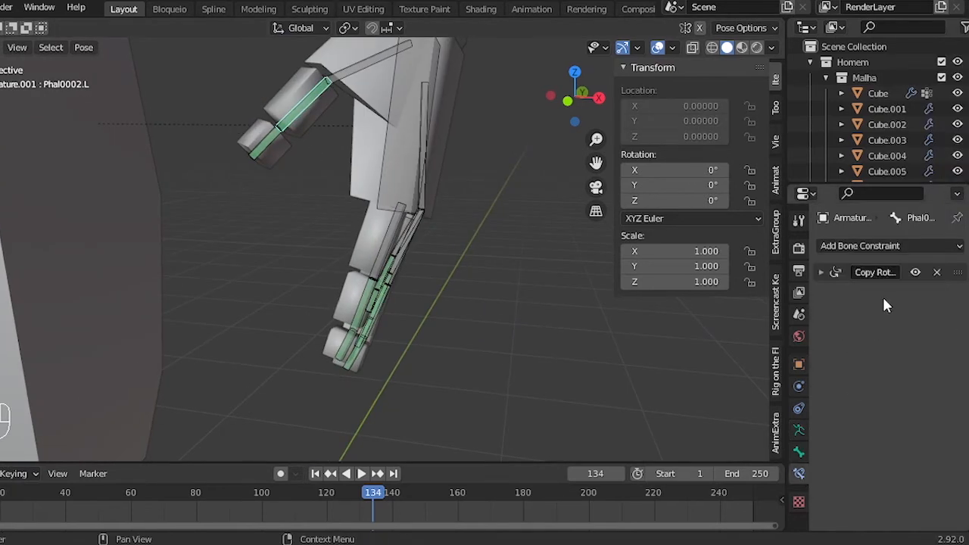
left_click(824, 272)
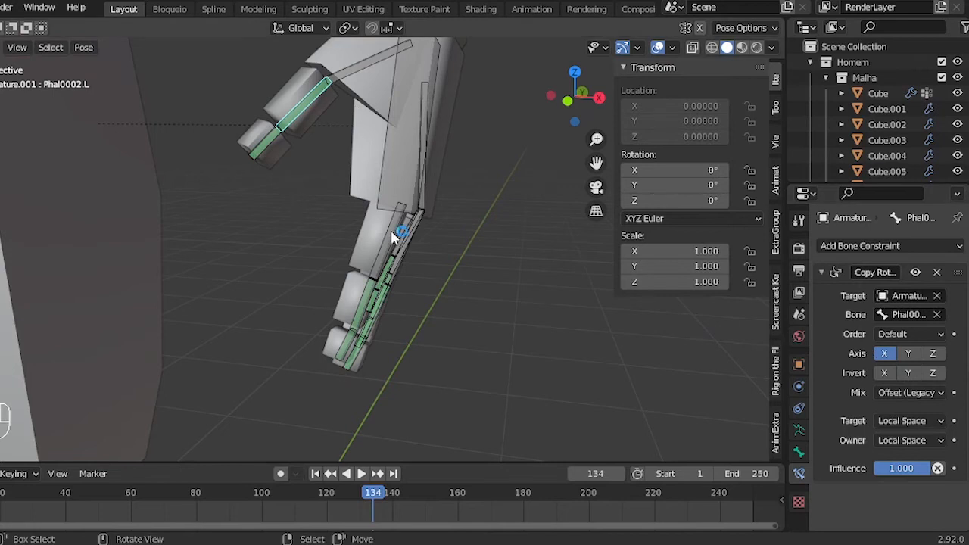
Try rotating the base bone of the left index finger to check how its constrained phalanges follow.
left_click(396, 269)
middle_click(420, 325, "alt")
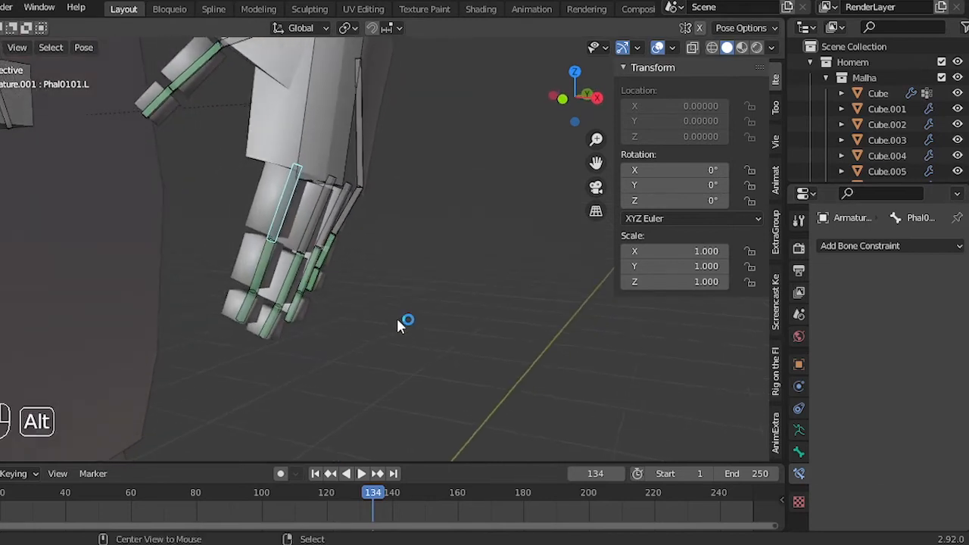
key("r")
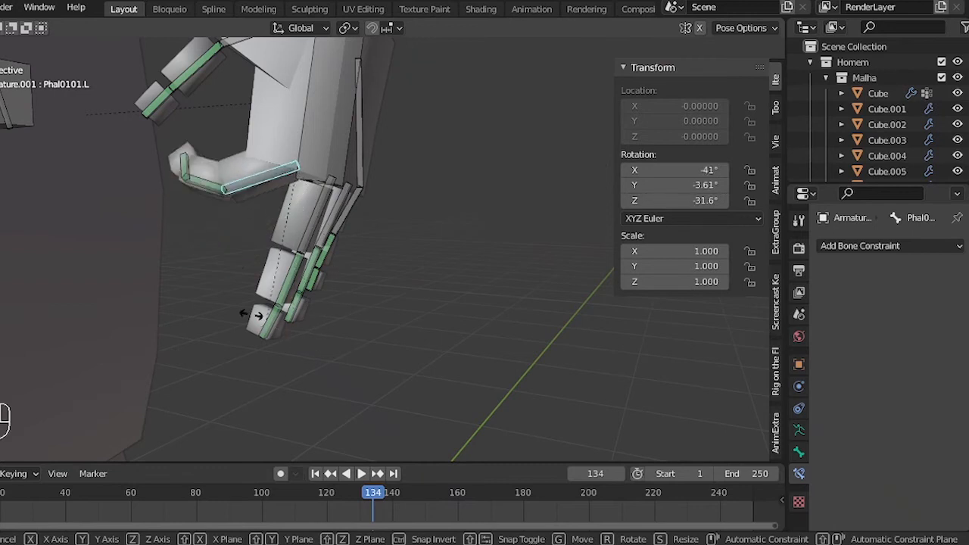
right_click(224, 277)
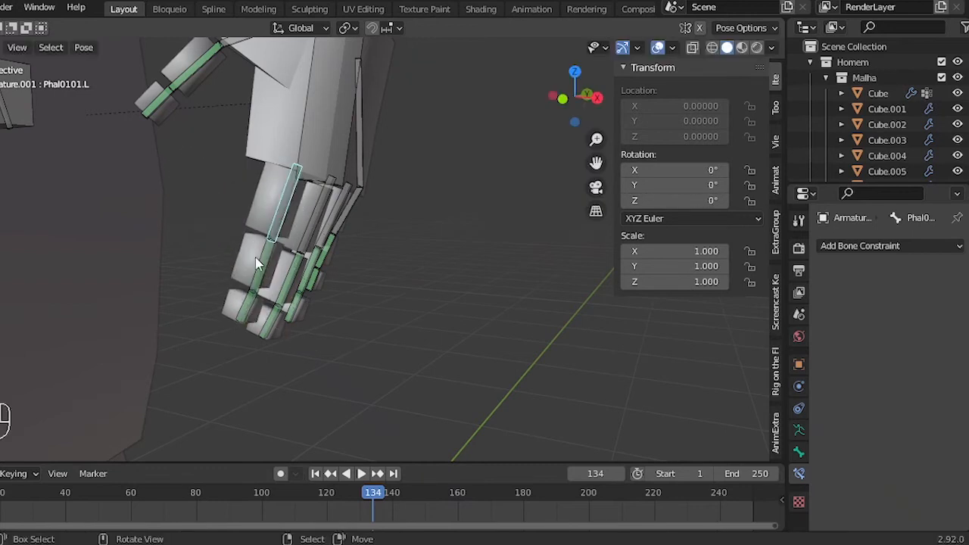
Adjust the influence of the Copy Rotation constraint on the middle phalanx of the left index finger.
right_click(259, 261)
right_click(263, 259)
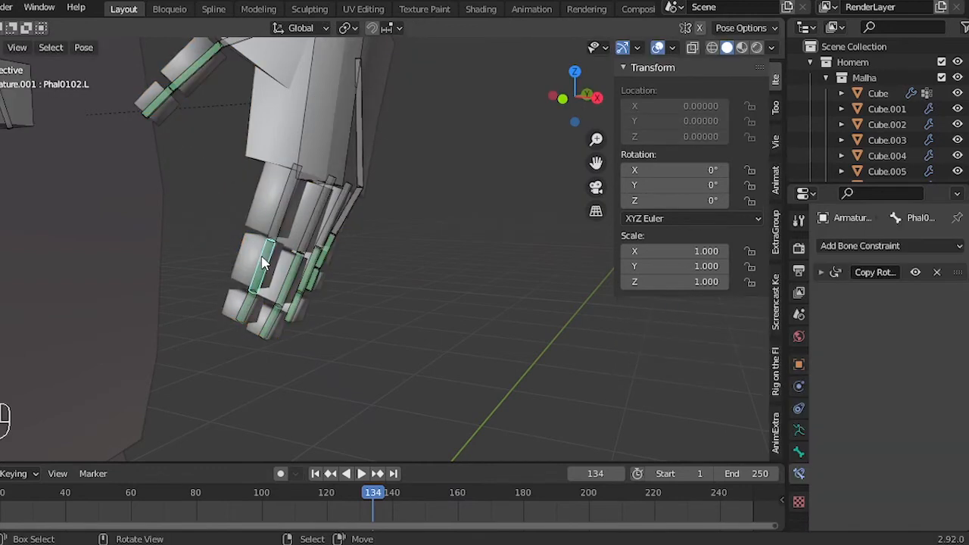
left_click(849, 272)
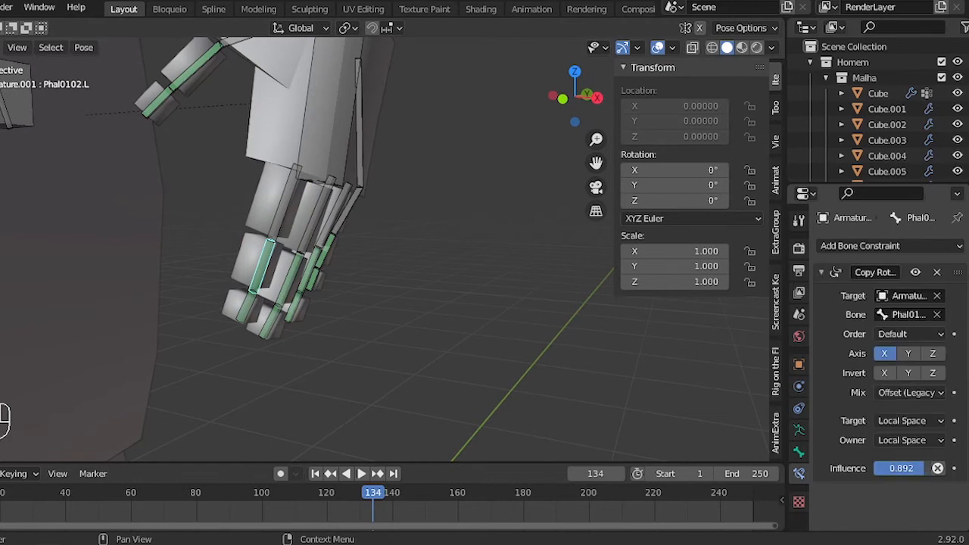
left_click_drag(920, 469, 892, 469)
Try rotating the index finger's base bone again to test the constraint influence.
right_click(285, 202)
key("r")
right_click(277, 355)
Try moving the Root bone and the Hips01.002 bone to check which parts of the body follow each one.
key("KP_1")
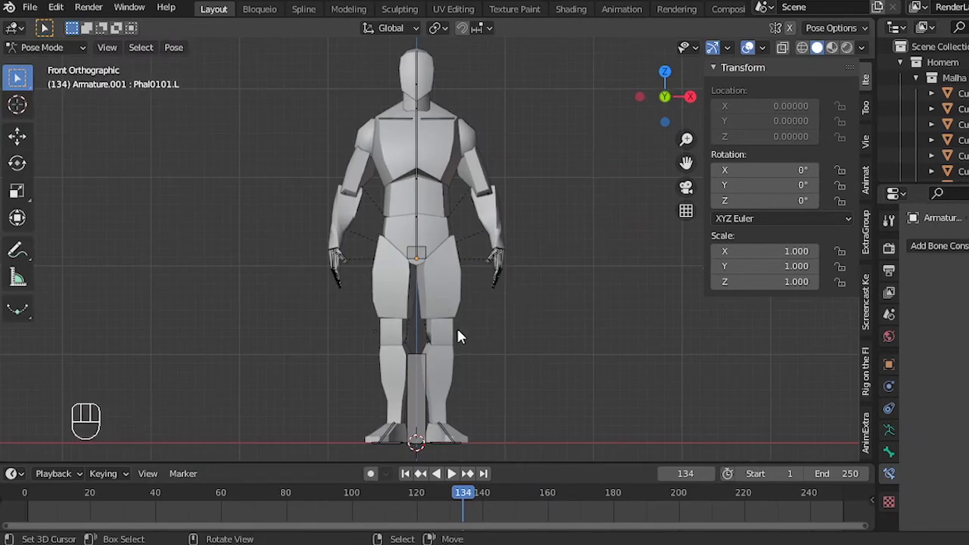
mouse_move(457, 334)
left_mouse_down("alt")
mouse_move(460, 311)
mouse_move(458, 335)
left_mouse_up("alt")
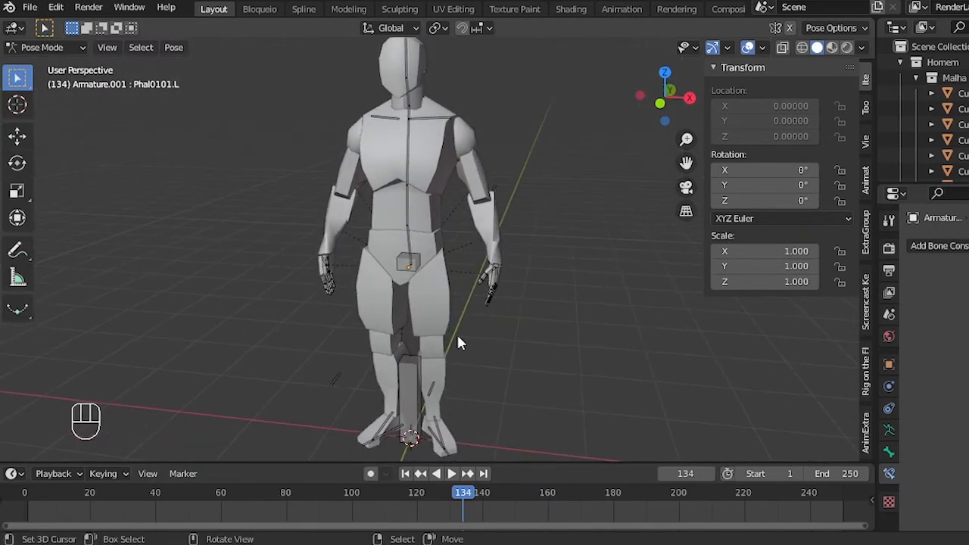
right_click(420, 365)
key("g")
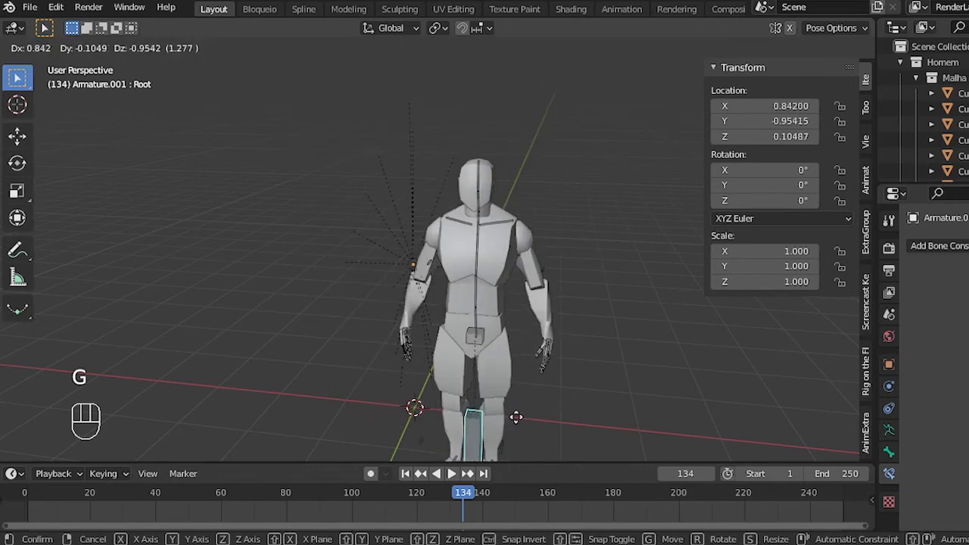
right_click(428, 329)
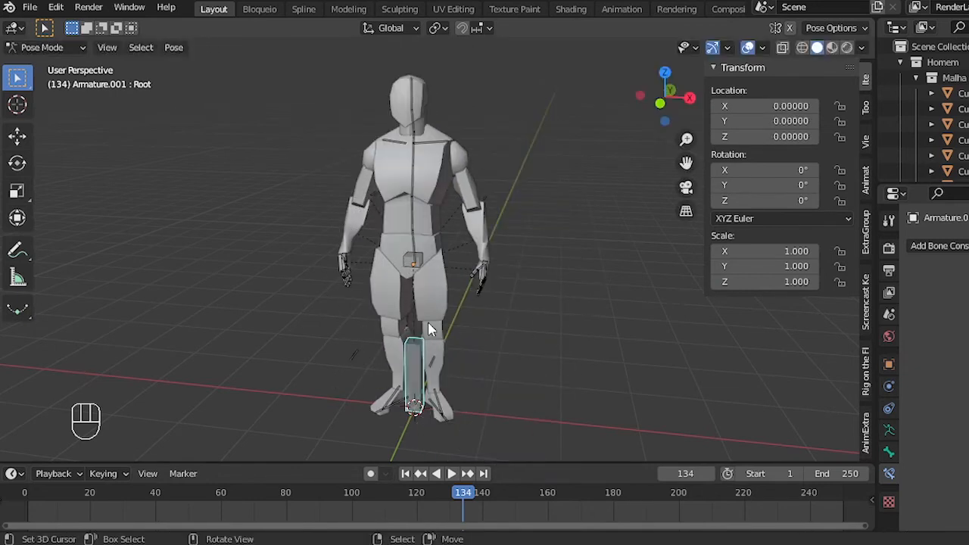
right_click(414, 244)
key("g")
right_click(398, 293)
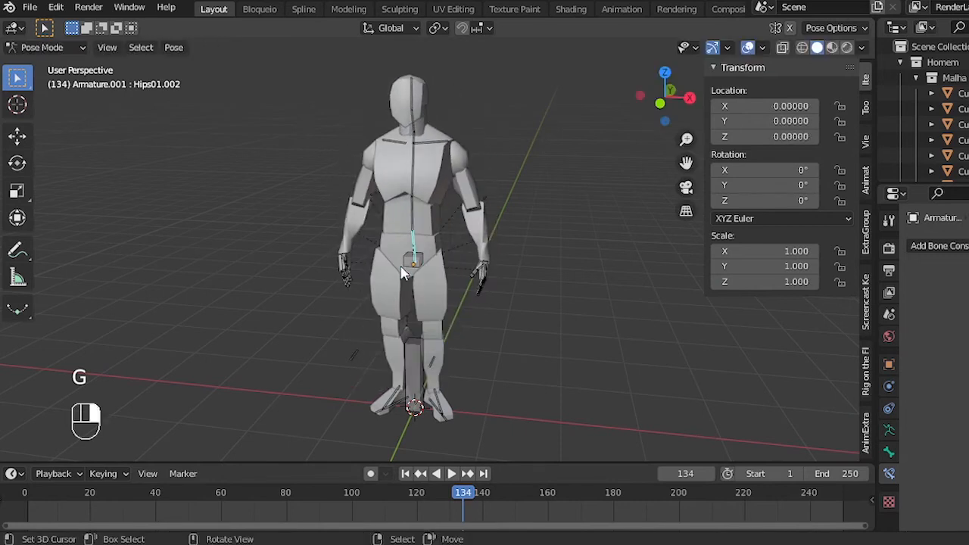
Try rotating the left foot control bone in the right orthographic view to check that it pivots at the heel.
key("KP_3")
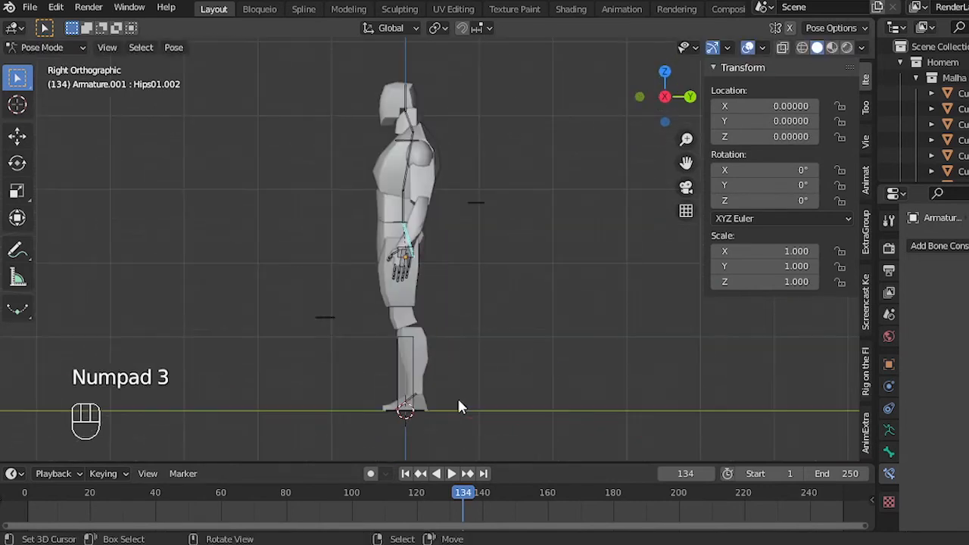
scroll(437, 398, "up", 5)
middle_click_drag(447, 179, 455, 35, "alt+shift")
scroll(428, 317, "up", 4)
middle_click_drag(441, 339, 491, 137, "alt+shift")
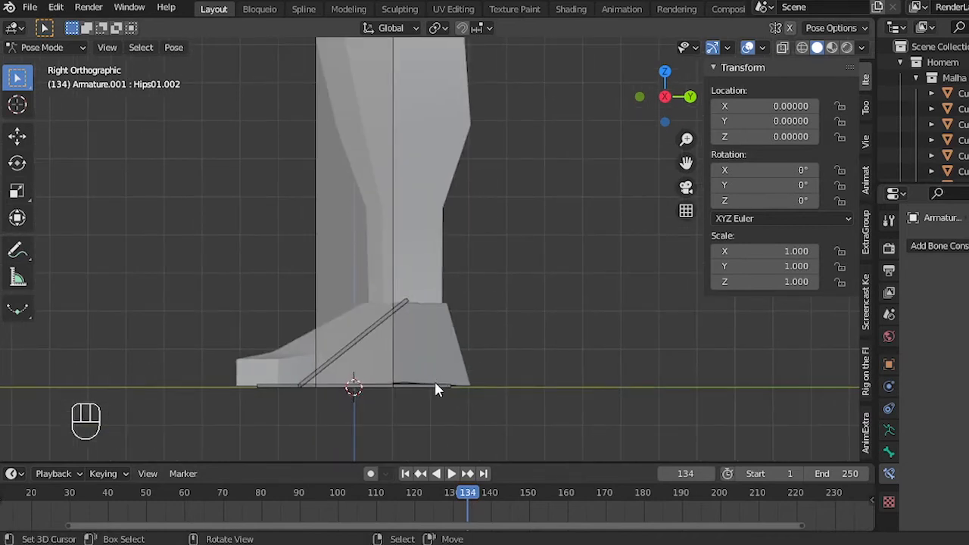
left_click(437, 388)
key("r")
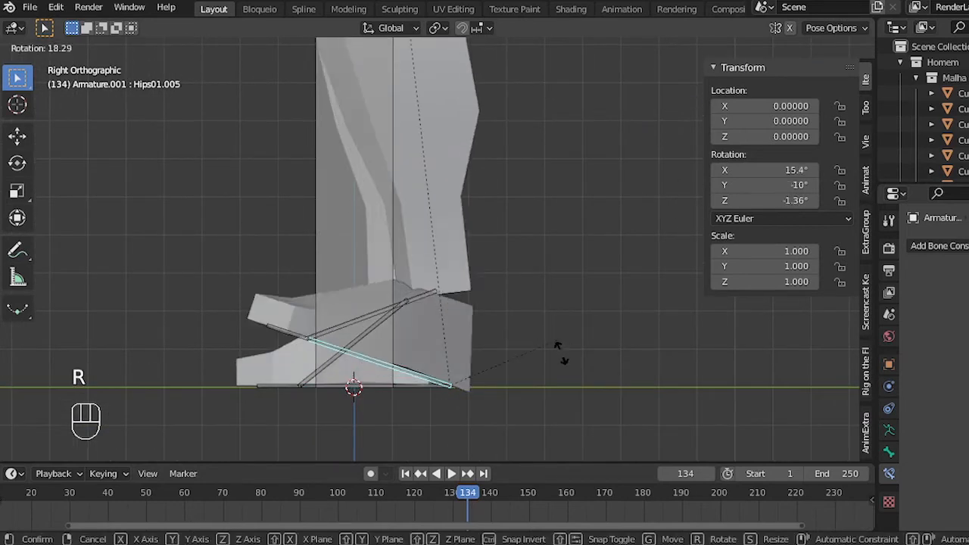
right_click(569, 346)
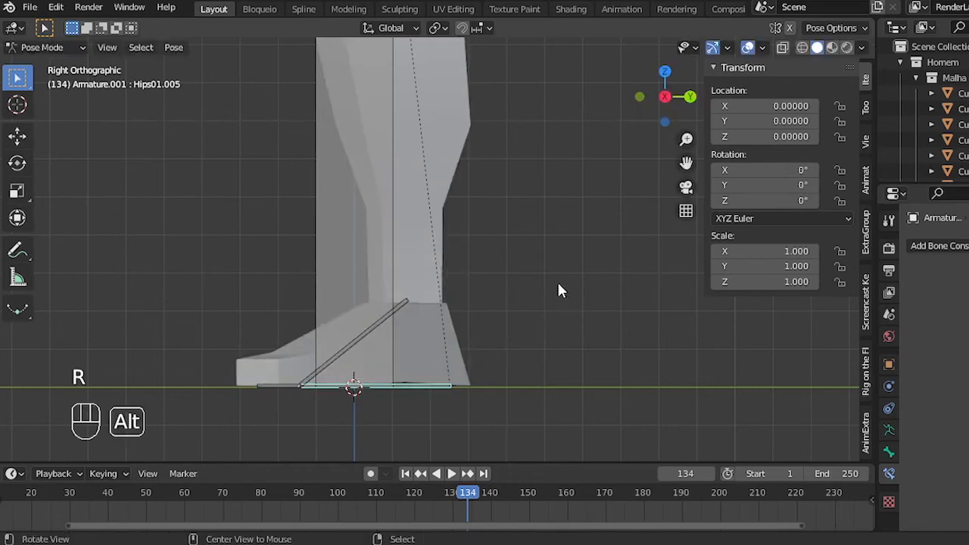
Clear the bone selection and select the left foot control bone in a perspective view.
key("alt+a")
scroll(558, 284, "down", 7)
middle_click_drag(560, 290, 577, 305, "alt")
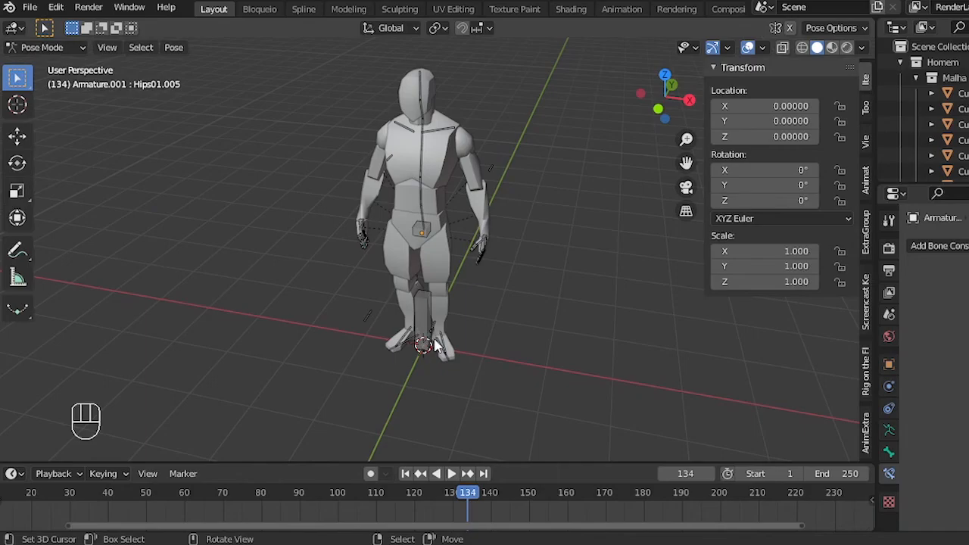
left_click(442, 351)
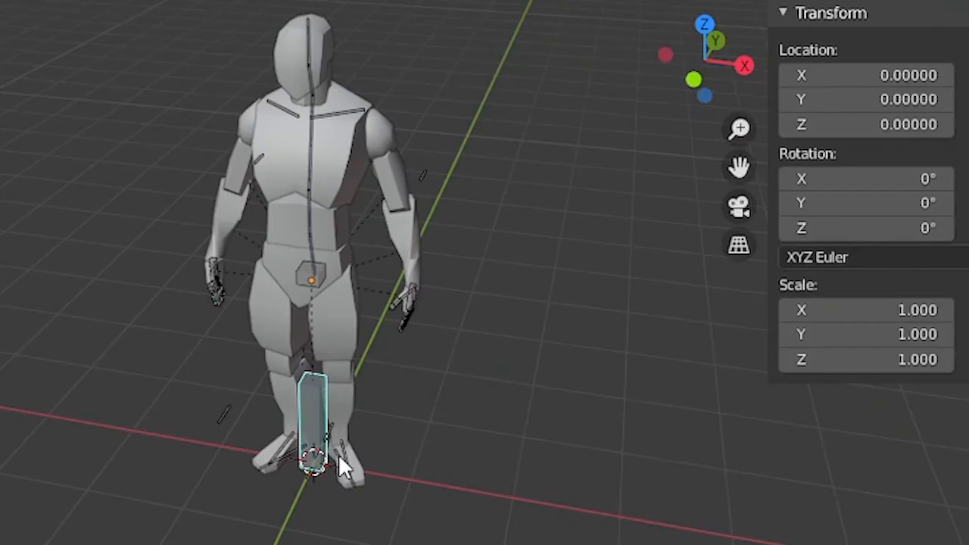
left_click(339, 456)
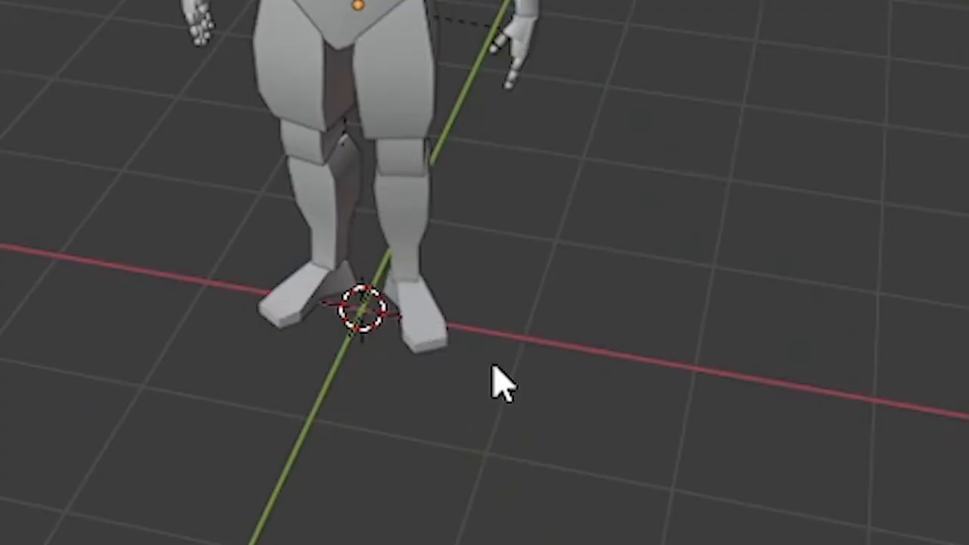
Examine the orientation of the character's feet against the global axes from above.
key("KP_7")
key("KP_2")
key("KP_2")
key("KP_2")
key("KP_2")
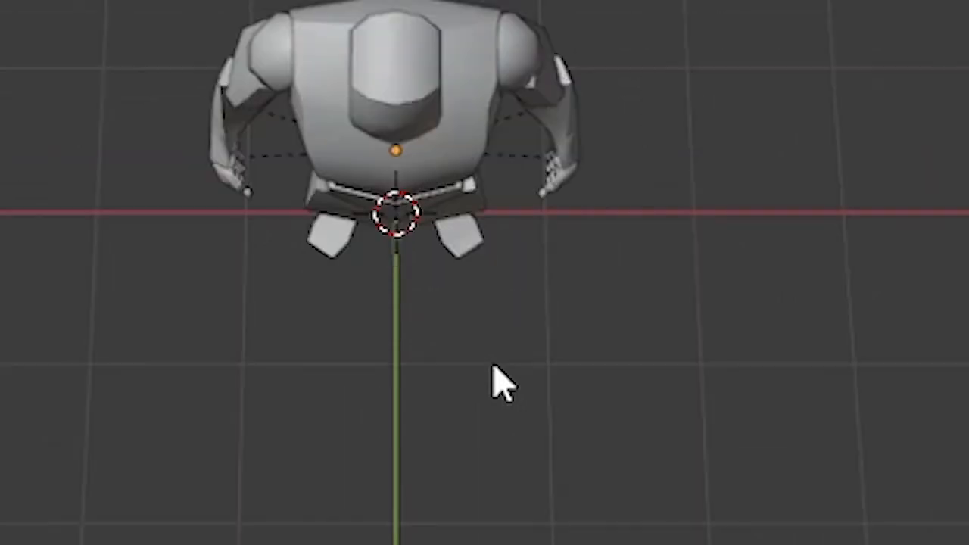
key("KP_4")
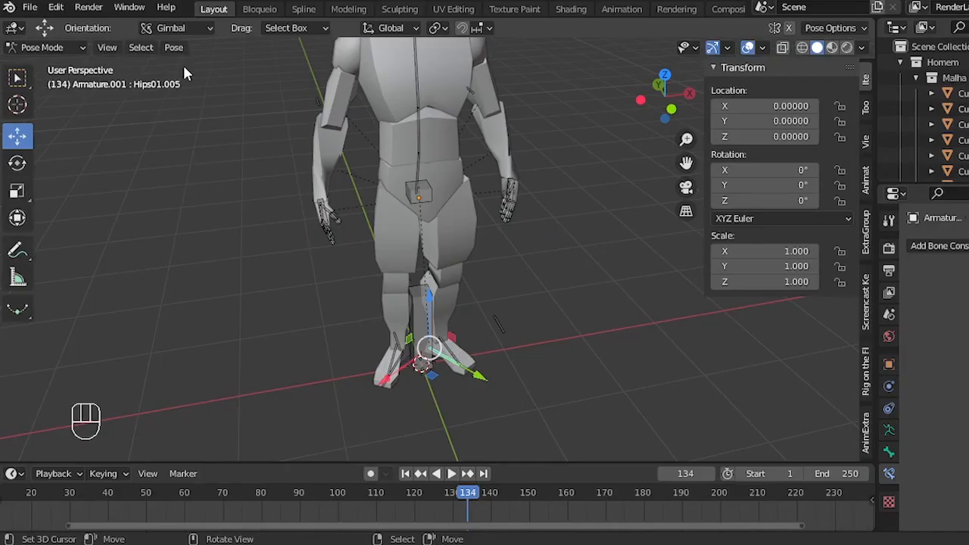
Try moving the left foot control with the Move gizmo in Global orientation, and clear its location.
left_click(174, 28)
middle_click_drag(344, 144, 455, 311)
left_click_drag(458, 308, 301, 320)
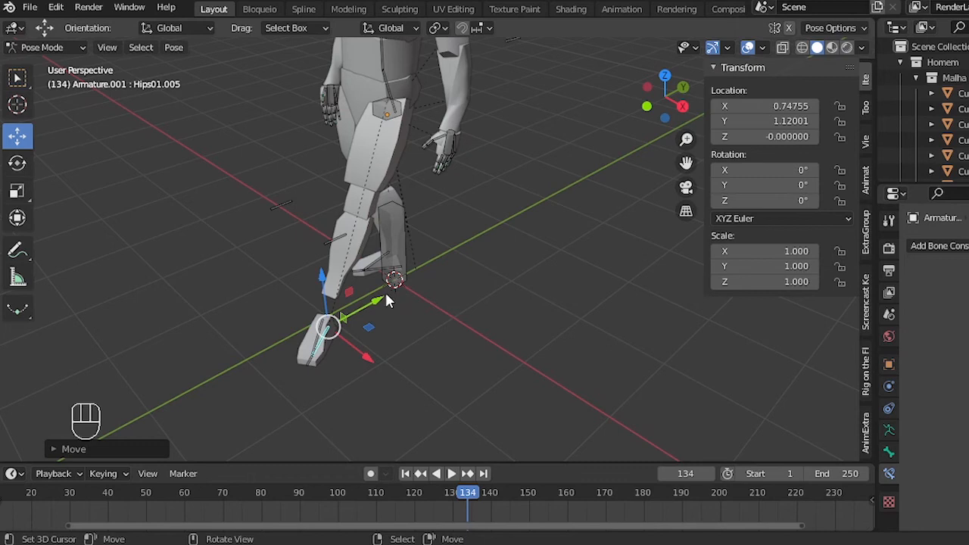
left_click_drag(385, 294, 445, 264)
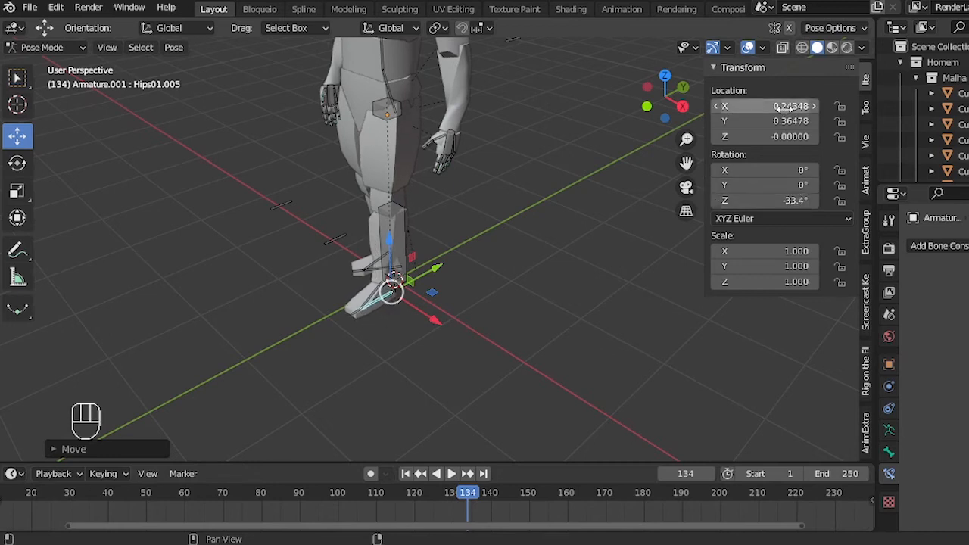
left_click_drag(423, 279, 448, 271)
key("alt+g")
key("alt+g")
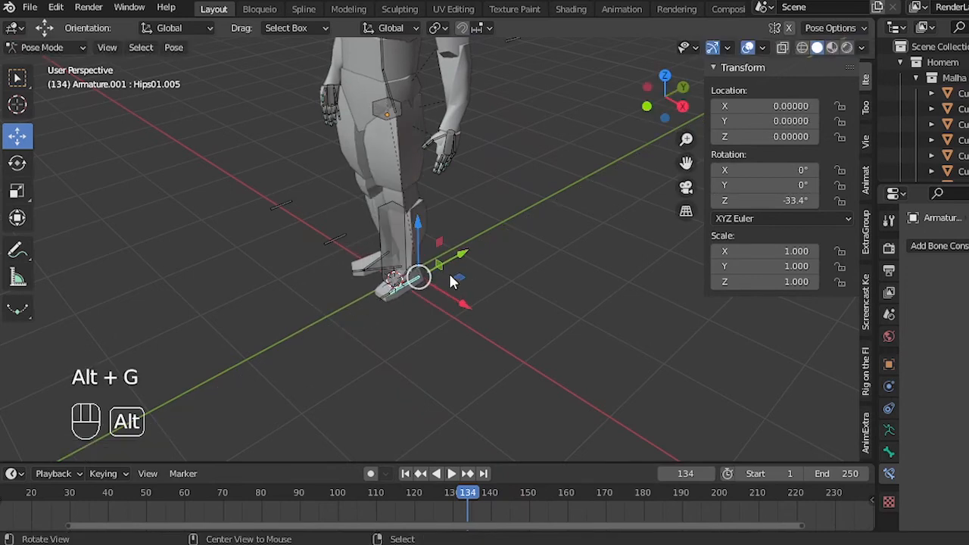
Set the Move gizmo orientation to Gimbal and move the left foot control along Y to about X 0.435, Y 0.660.
left_click(176, 28)
left_click(190, 124)
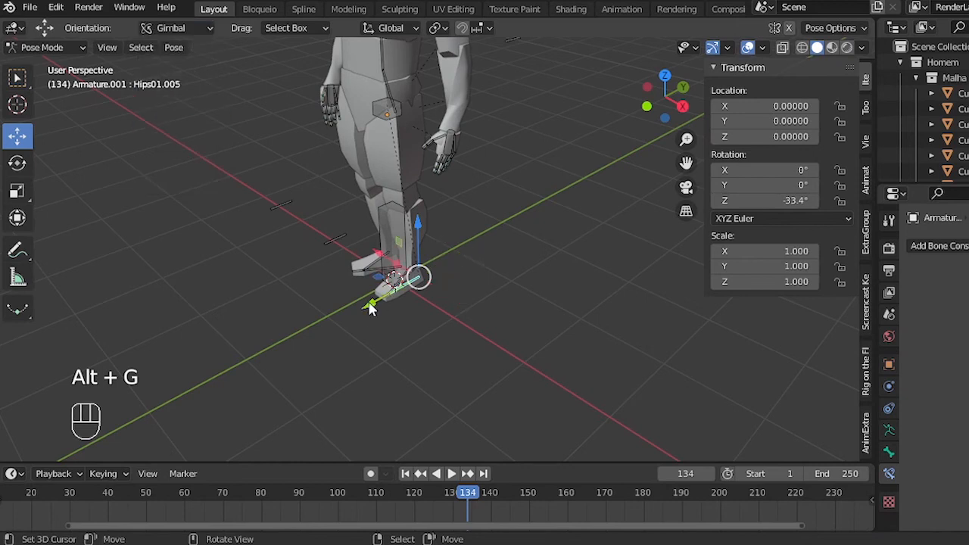
key("g")
key("y")
left_click(314, 336)
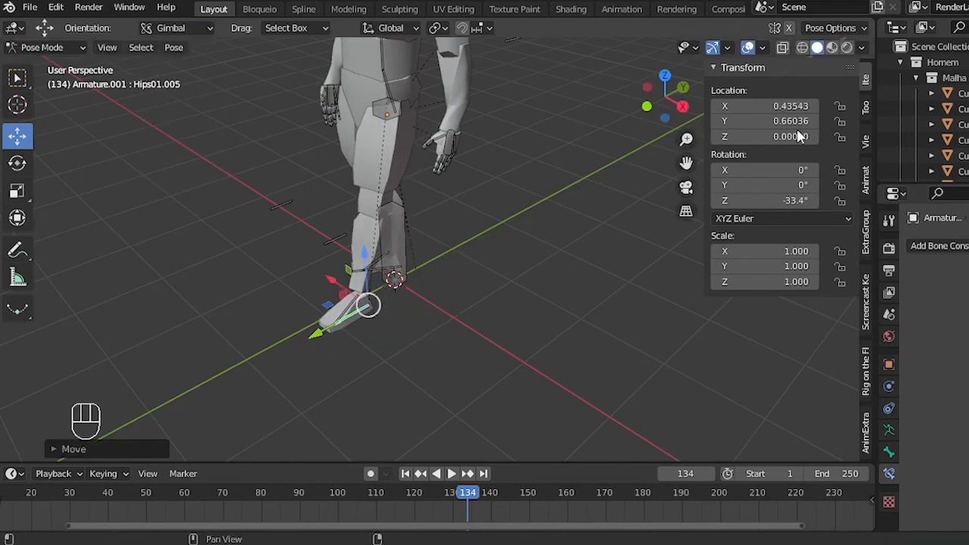
Try moving the left foot control along Y in Gimbal orientation to about X 0.350, Y 0.531, and clear its location.
left_click_drag(404, 294, 554, 275, "alt")
scroll(523, 288, "up", 3)
left_click_drag(499, 313, 496, 232, "alt+shift")
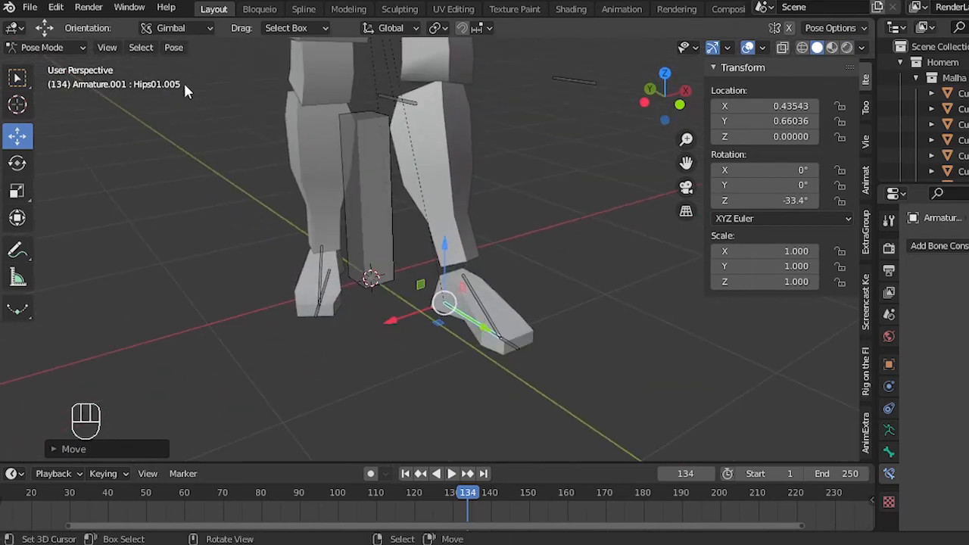
left_click(189, 29)
key("g")
key("y")
left_click(468, 325)
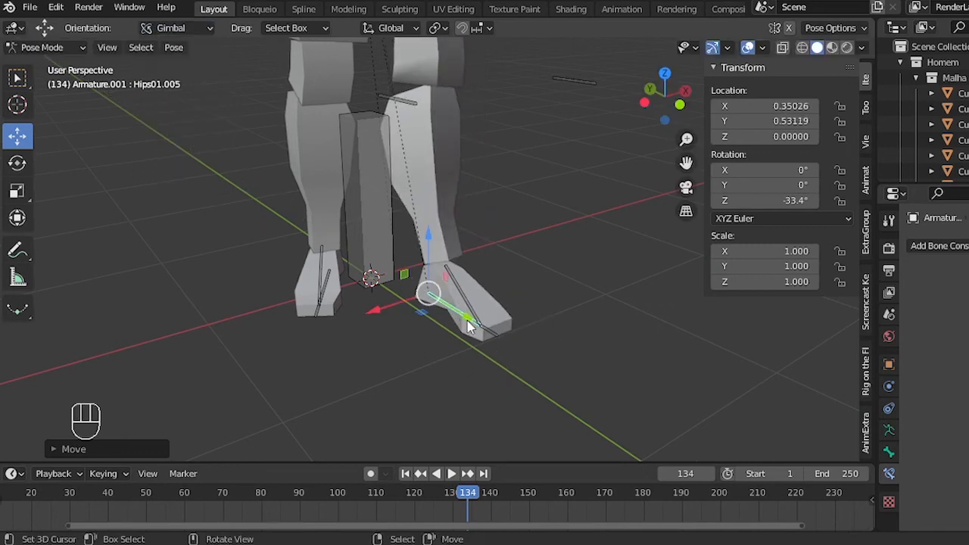
key("alt+g")
middle_click_drag(506, 287, 462, 288, "alt")
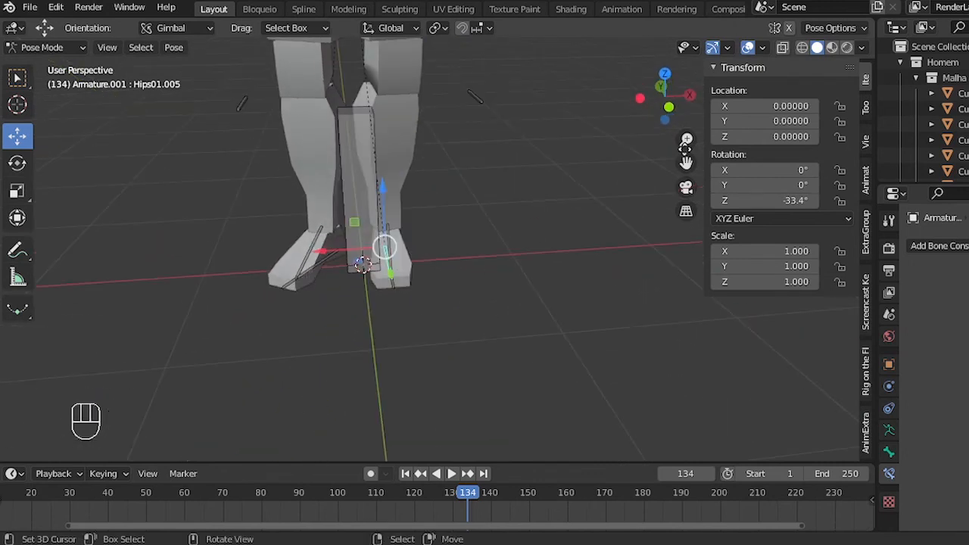
Vary the left foot control's Y location through 0.2, 0.37 and 0.42 while checking its travel from several angles.
left_click_drag(753, 125, 799, 122)
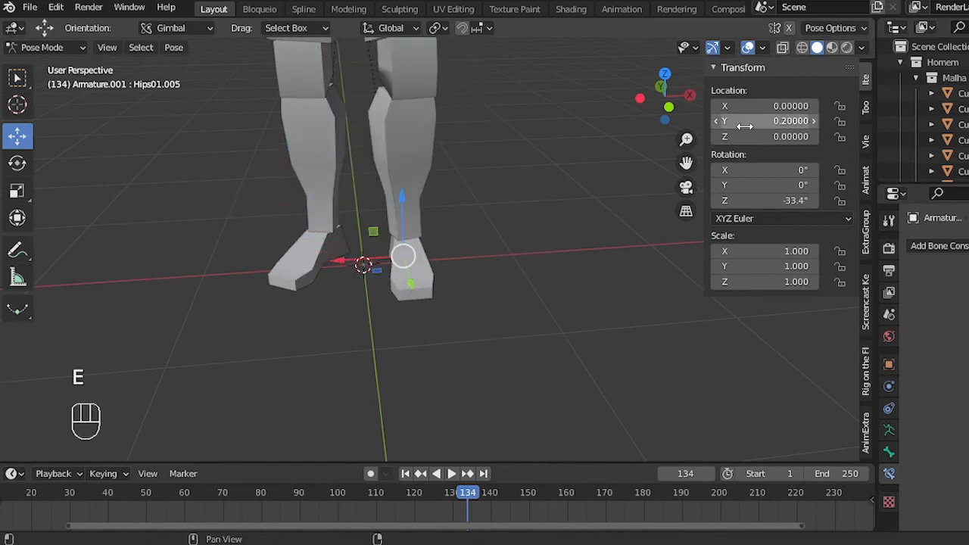
left_click_drag(541, 210, 465, 227, "alt")
left_click_drag(765, 121, 805, 121)
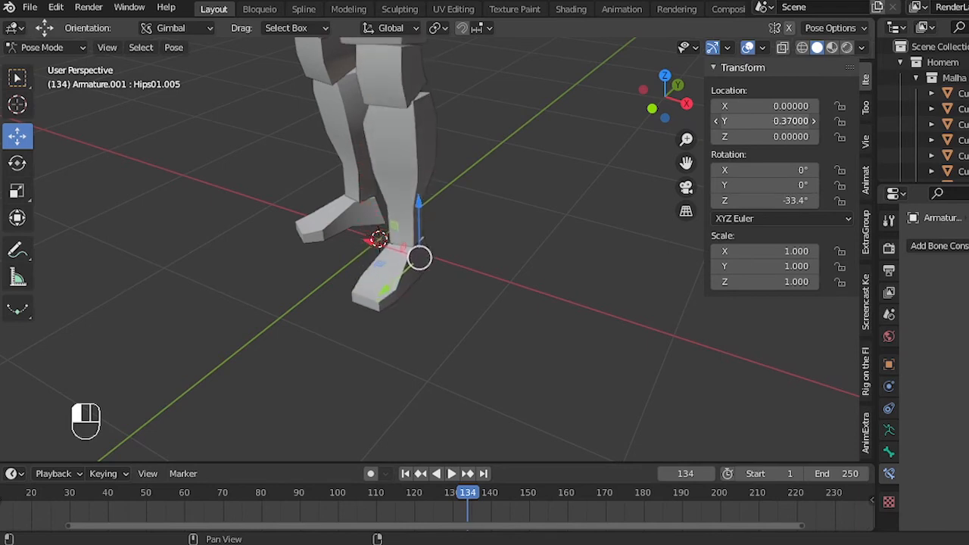
left_click_drag(421, 244, 805, 143, "alt")
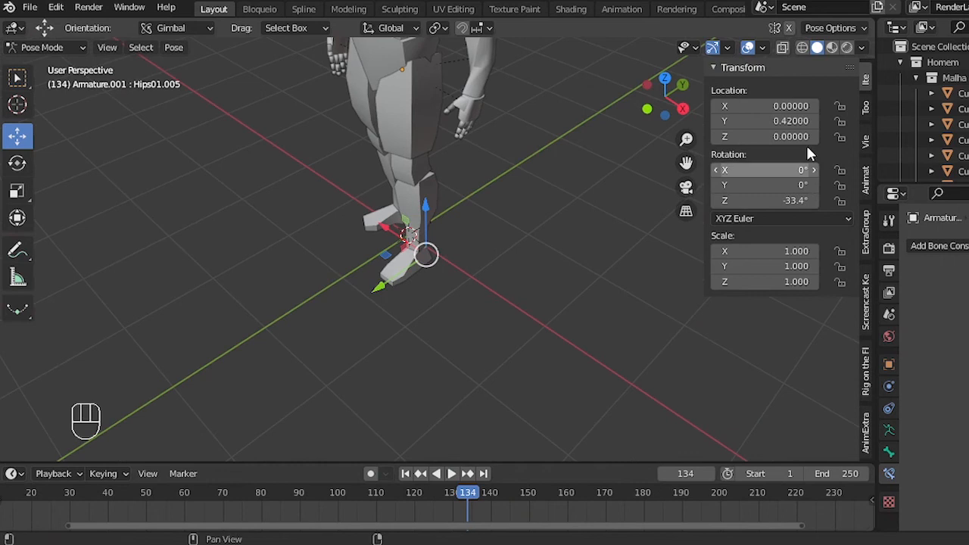
left_click_drag(760, 121, 750, 122)
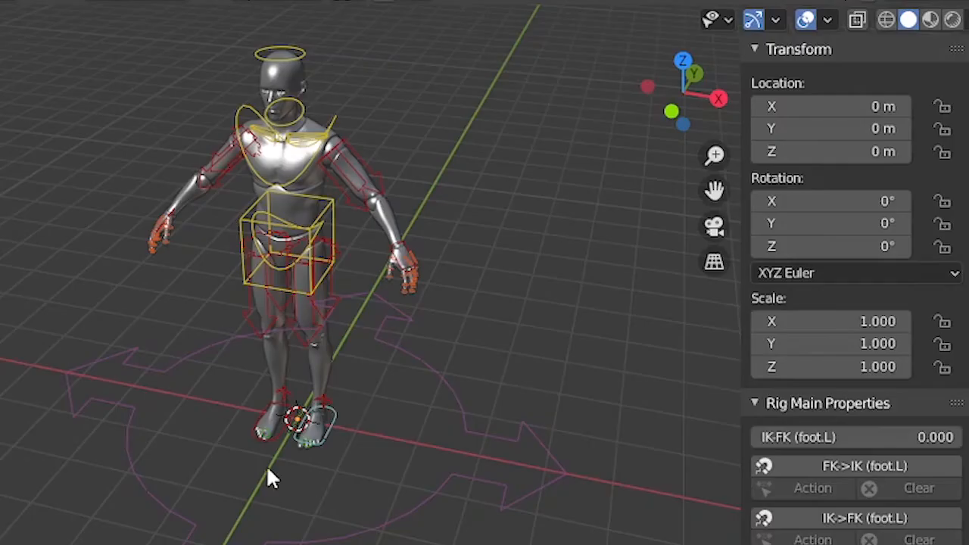
Select the left foot control on the comparison rig and try a Y rotation of about -15.3°.
middle_click_drag(271, 475, 317, 513)
scroll(311, 502, "up", 4)
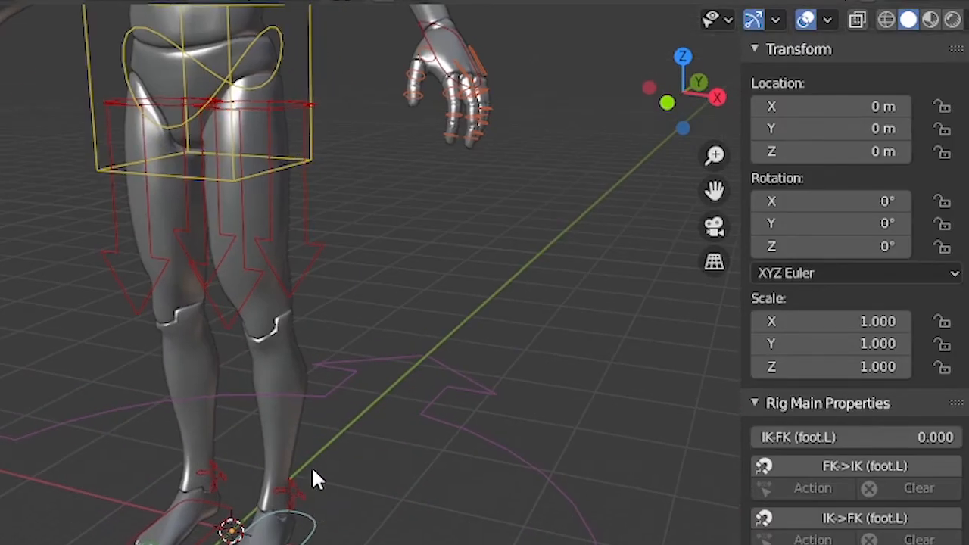
middle_click_drag(314, 469, 341, 392, "shift")
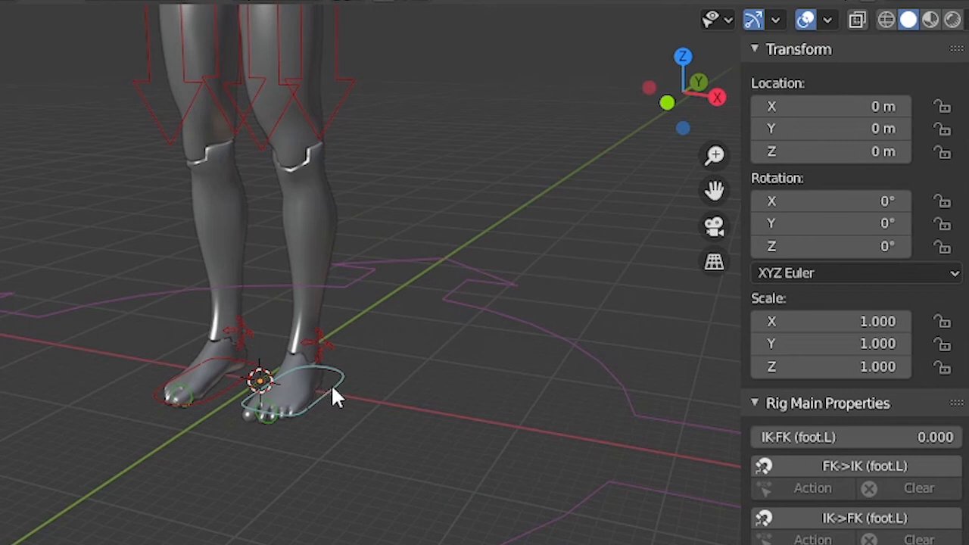
left_click(333, 391)
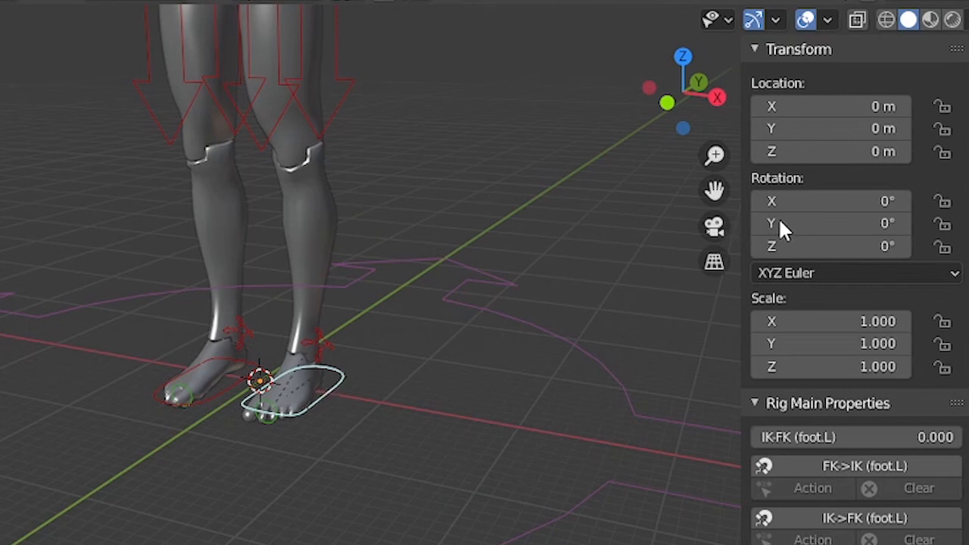
left_click_drag(825, 225, 803, 223)
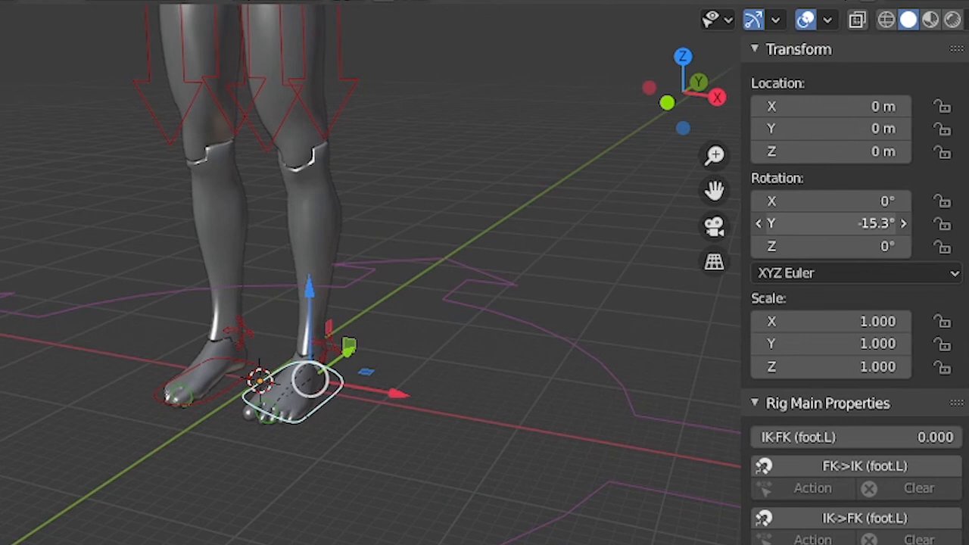
key("Return")
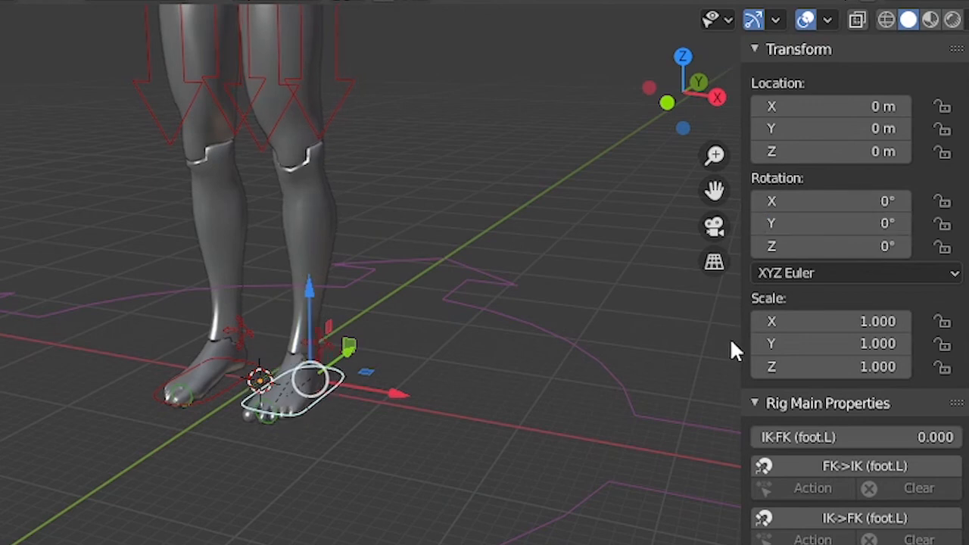
Rotate the comparison rig's left foot control about 39.7° around Z and adjust its Y location.
left_click_drag(836, 246, 893, 246)
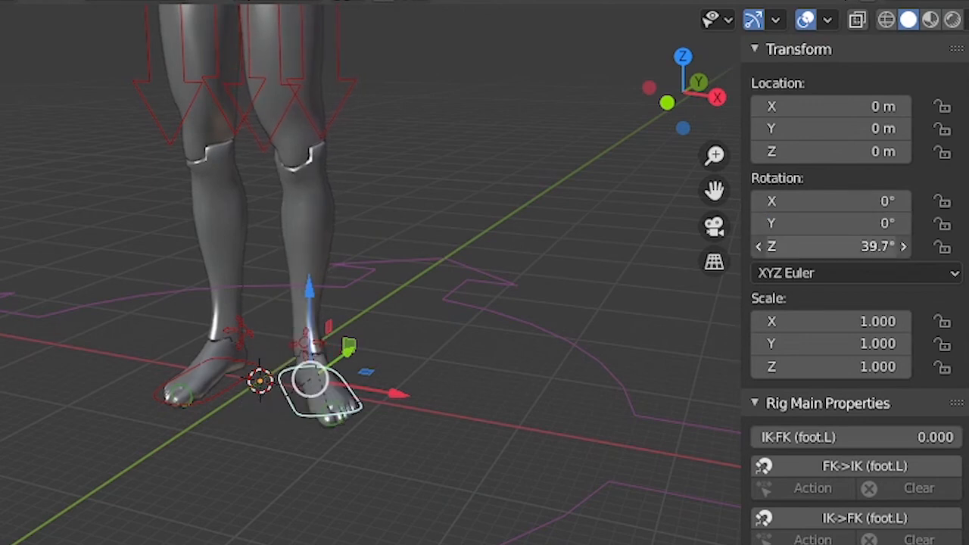
mouse_move(817, 128)
left_mouse_down()
mouse_move(946, 128)
mouse_move(821, 128)
left_mouse_up()
middle_click_drag(496, 294, 577, 386)
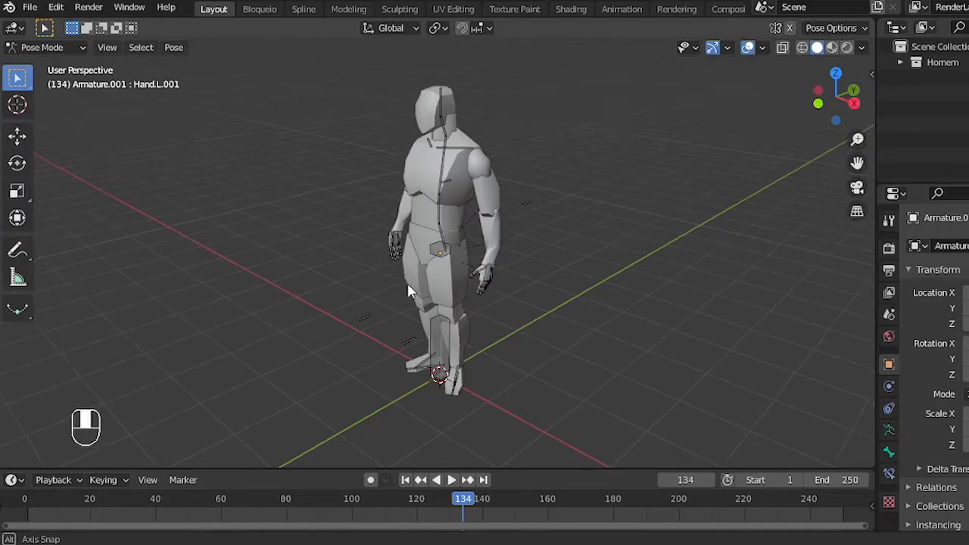
Switch the low-poly character to Object Mode, select the left foot mesh and view it from below.
middle_click_drag(424, 356, 475, 356)
scroll(475, 352, "up", 1)
left_click_drag(477, 359, 463, 259, "alt+shift")
scroll(459, 352, "up", 3)
left_click_drag(469, 369, 462, 342, "alt+shift")
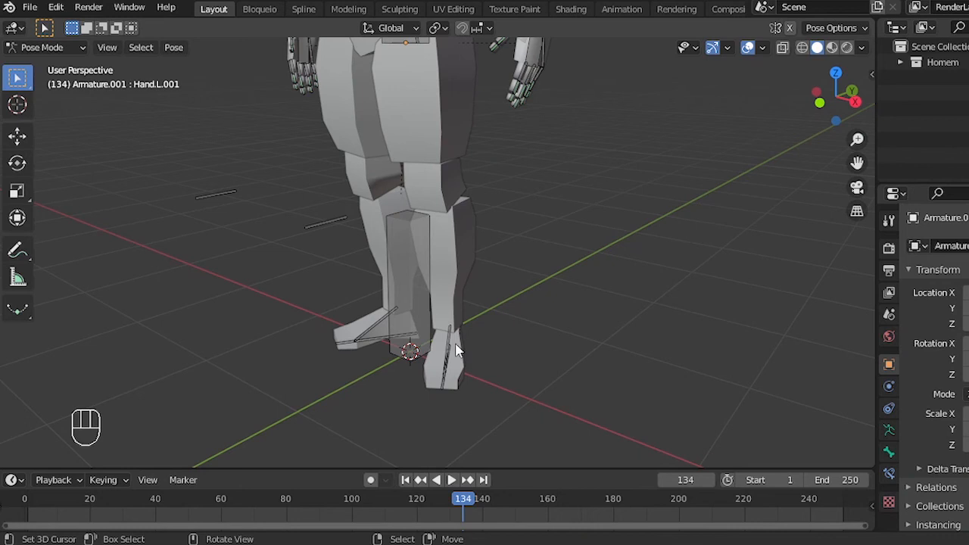
key("ctrl+Tab")
left_click(428, 374)
key("ctrl+KP_7")
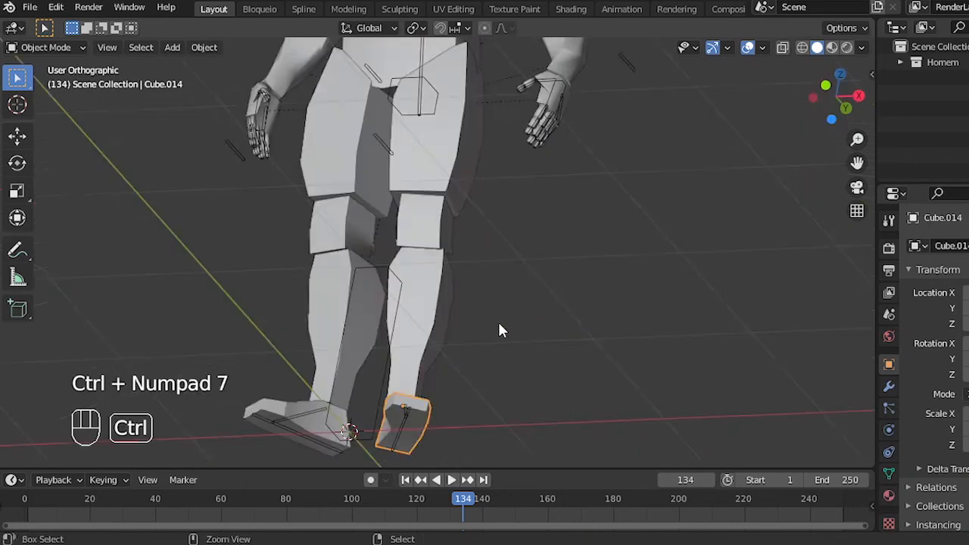
left_click_drag(477, 398, 498, 324, "alt+shift")
scroll(492, 324, "up", 5)
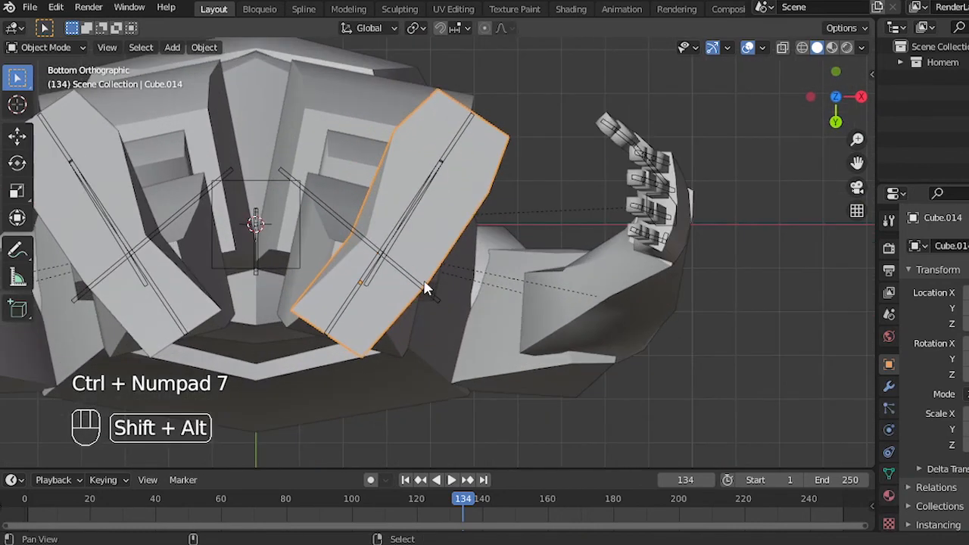
left_click_drag(424, 281, 496, 281, "alt+shift")
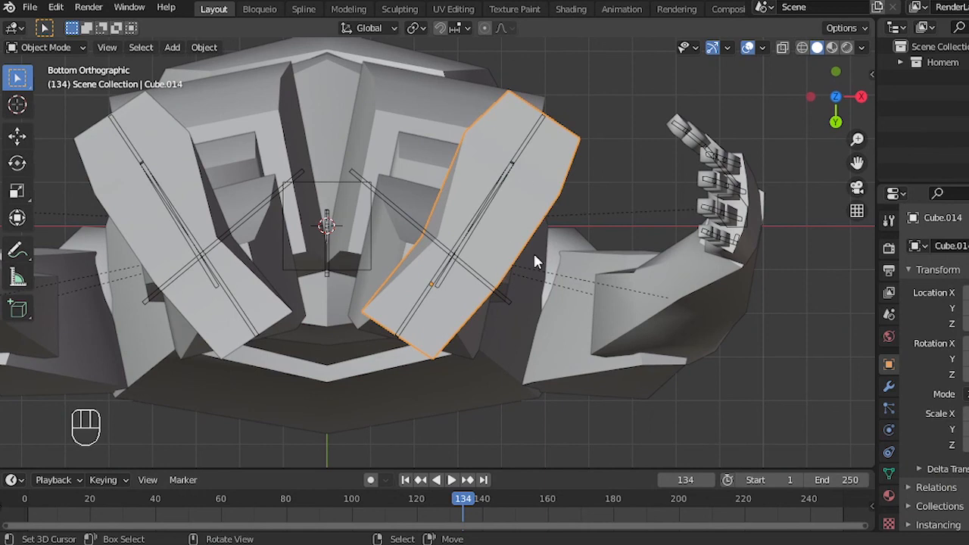
Rotate the left foot mesh -35° about global Z so it points straight forward, and apply the object transform.
key("r")
key("z")
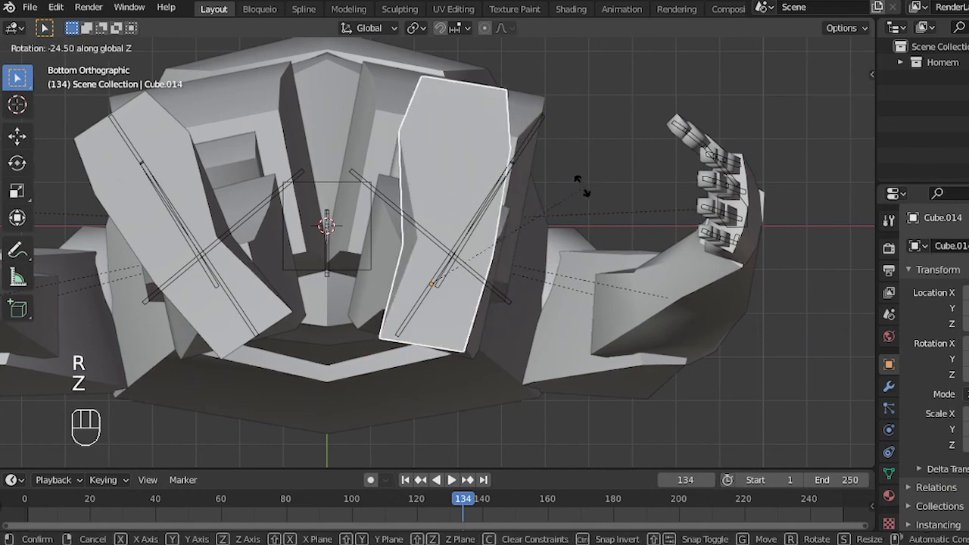
key("ctrl")
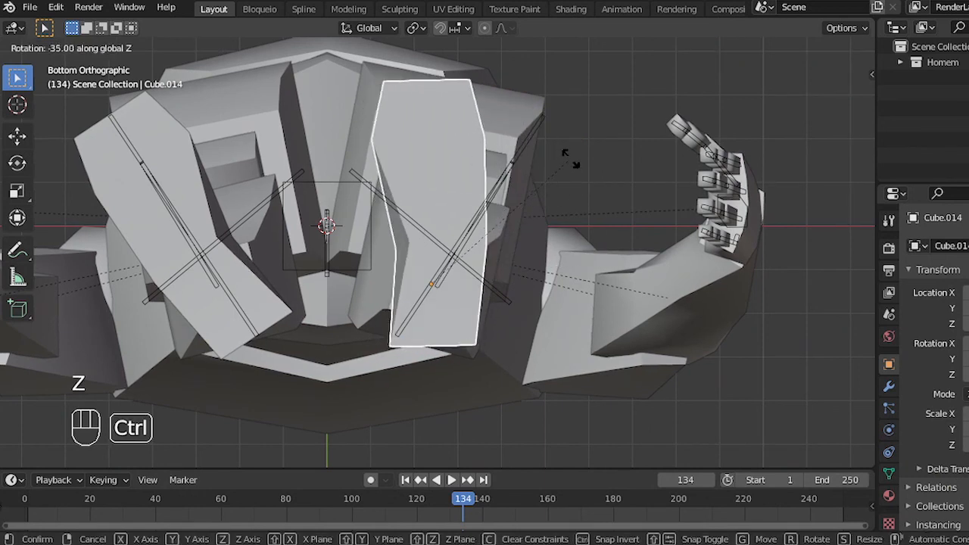
key("shift")
left_click(566, 153)
middle_click_drag(485, 171, 528, 332)
key("ctrl+a")
left_click(477, 348)
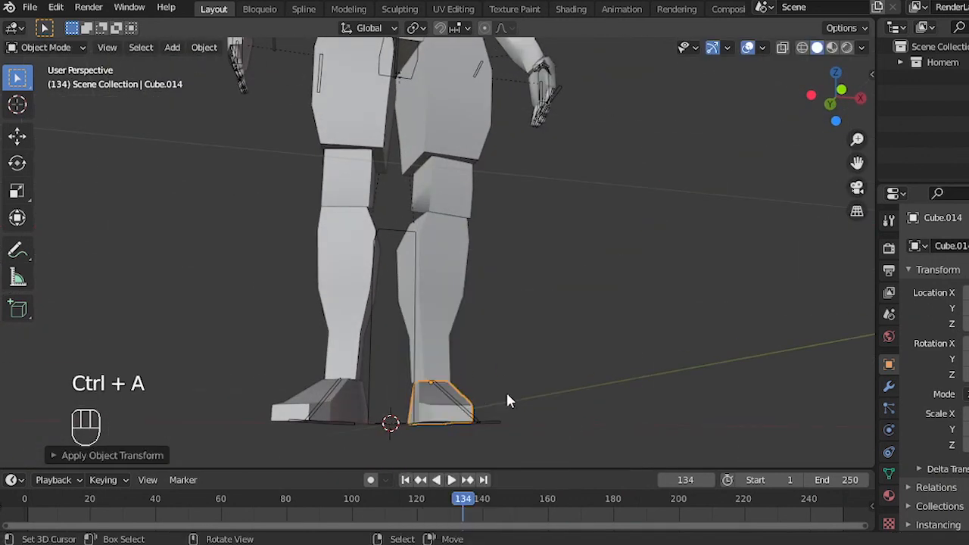
Show the transform values and put the armature in Edit Mode with the left toe bone selected.
key("n")
middle_click_drag(599, 356, 493, 406)
right_click(478, 423)
key("ctrl+Tab")
key("ctrl+Tab")
key("ctrl+Tab")
key("Tab")
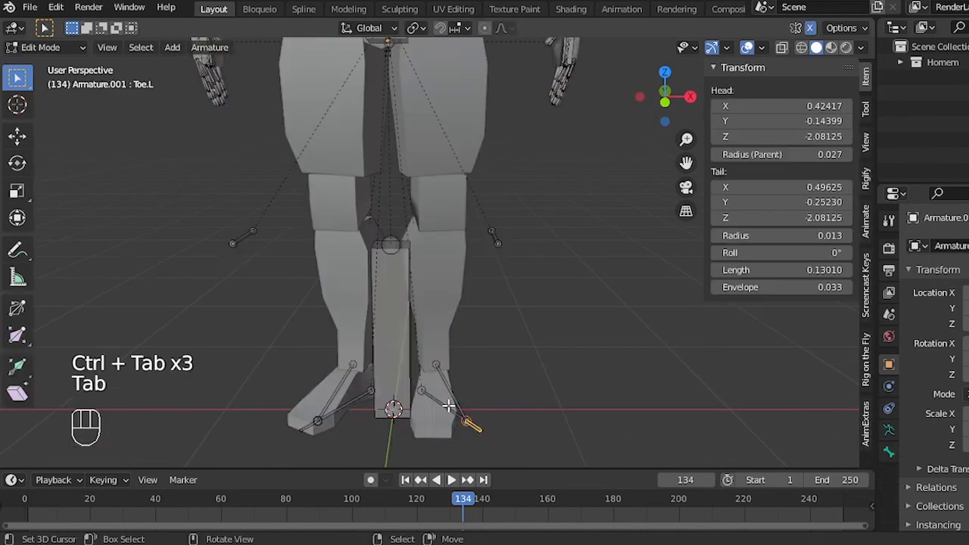
Change the transform pivot point and rotate the left foot bones in top view toward the straightened foot's direction.
key("KP_7")
key("r")
right_click(536, 249)
left_click(416, 28)
left_click(483, 85)
key("r")
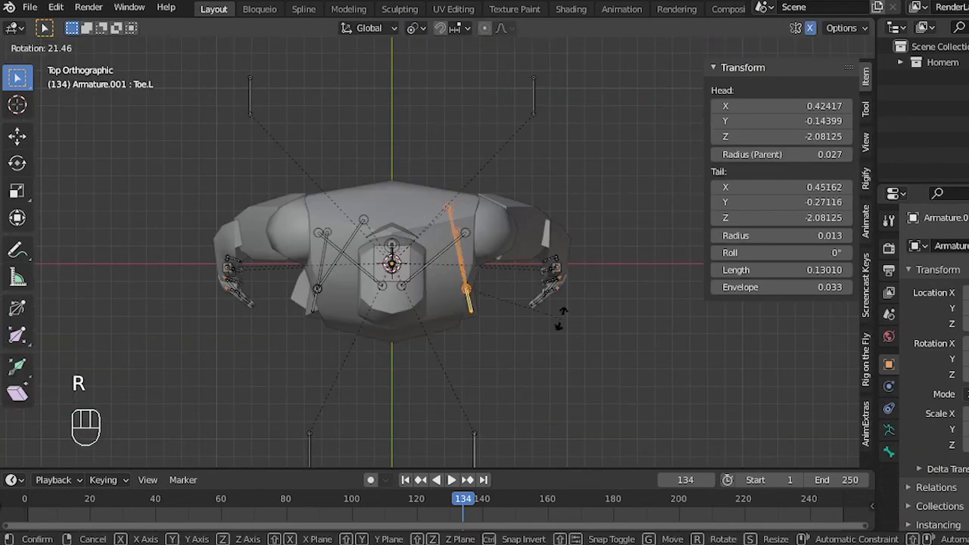
Fine-tune the left foot bones by rotating them about Z and Y and moving them along X to fit the foot mesh.
key("r")
key("z")
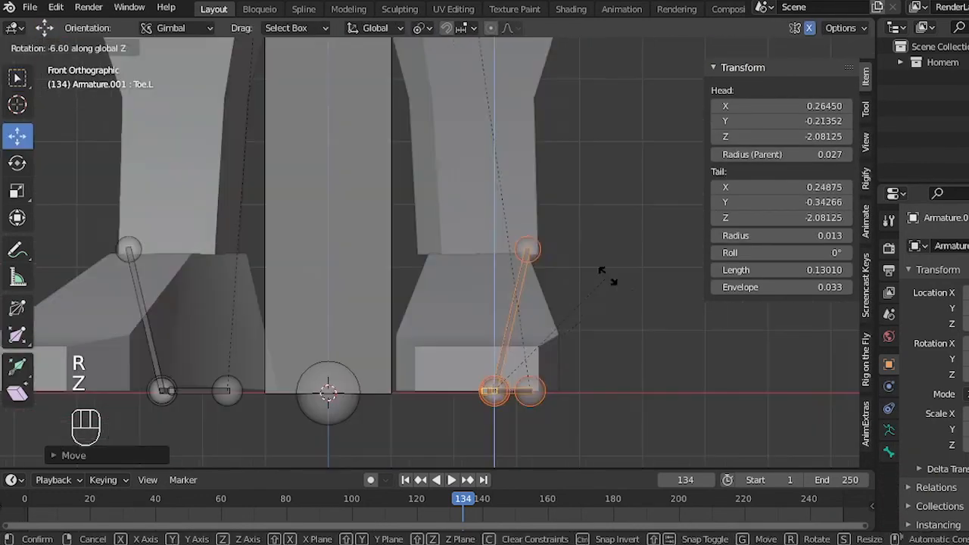
left_click(614, 275)
key("r")
key("y")
left_click(618, 259)
key("g")
key("x")
left_click(575, 241)
scroll(564, 237, "down", 1)
Clear the bone selection, return the armature to Pose Mode and select the left foot control bone.
key("alt+a")
middle_click_drag(564, 236, 580, 280)
key("ctrl+Tab")
right_click(448, 298)
middle_click_drag(484, 303, 454, 306)
Activate the Rotate tool and set the left foot control's Z rotation to about 23.6°.
left_click(18, 163)
left_click_drag(765, 201, 792, 201)
left_click_drag(644, 231, 498, 283, "alt")
scroll(501, 282, "down", 3)
key("e")
left_click_drag(539, 250, 602, 244, "alt")
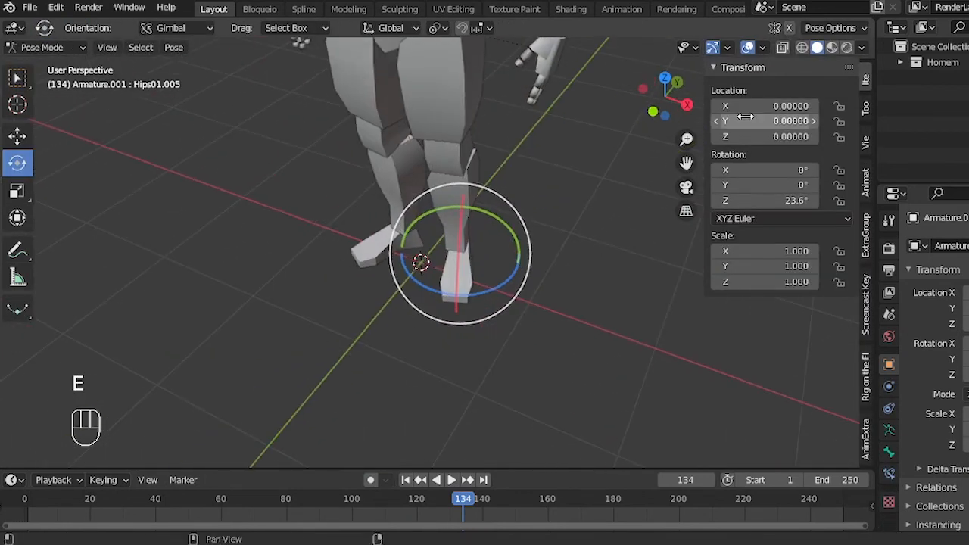